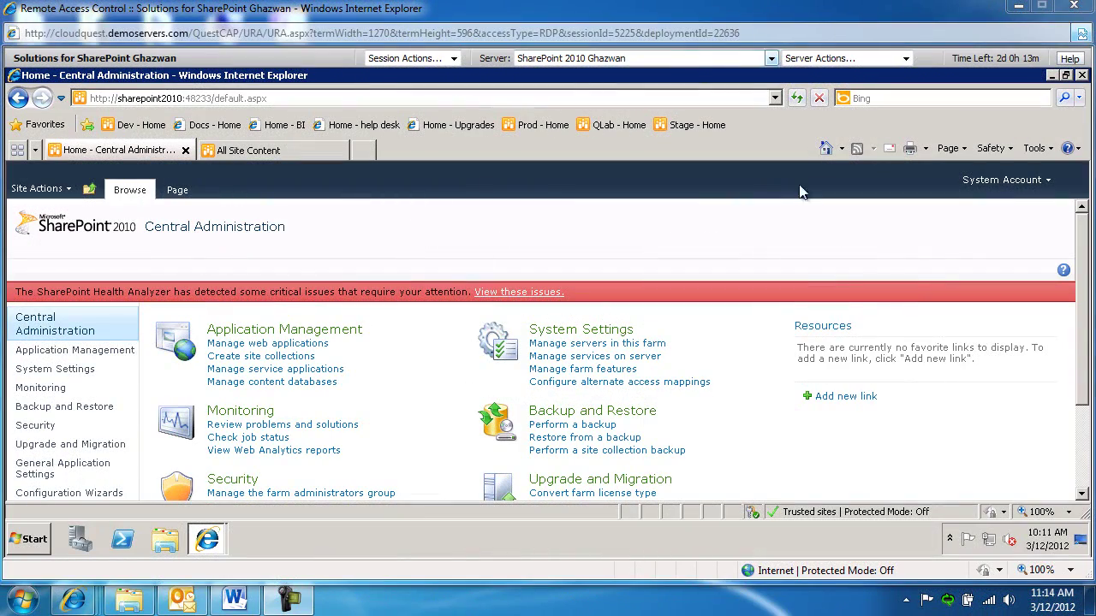
Open the Managed Metadata Service term store from Application Management's service applications.
left_click(72, 354)
scroll(75, 357, "down", 2)
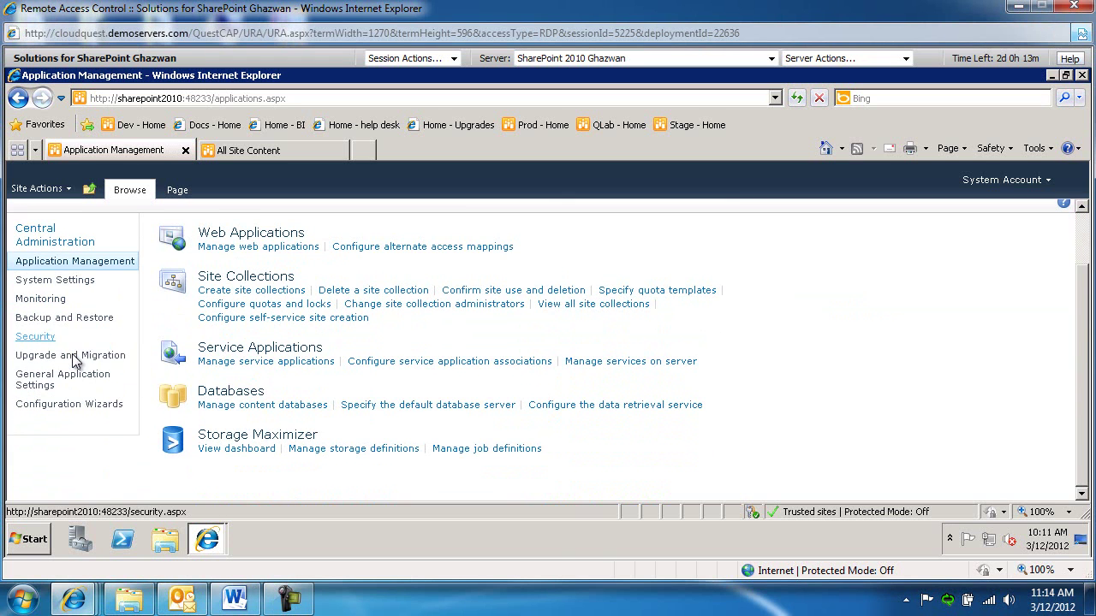
left_click(228, 362)
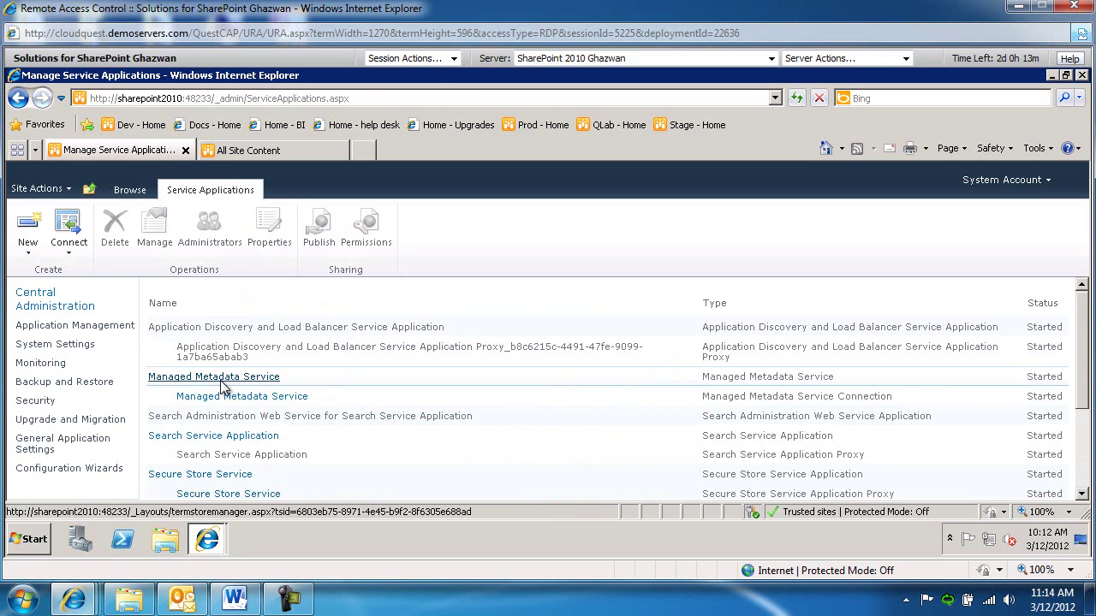
left_click(220, 382)
Add the domain administrator account as Term Store Administrator, resolve the name, and save.
scroll(220, 388, "down", 3)
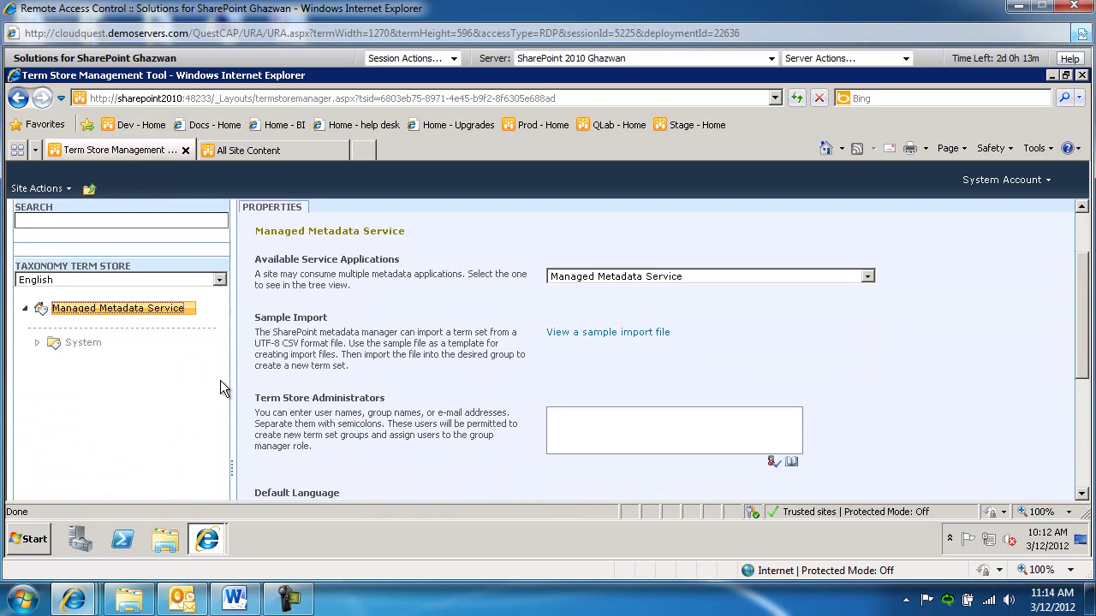
scroll(220, 388, "down", 1)
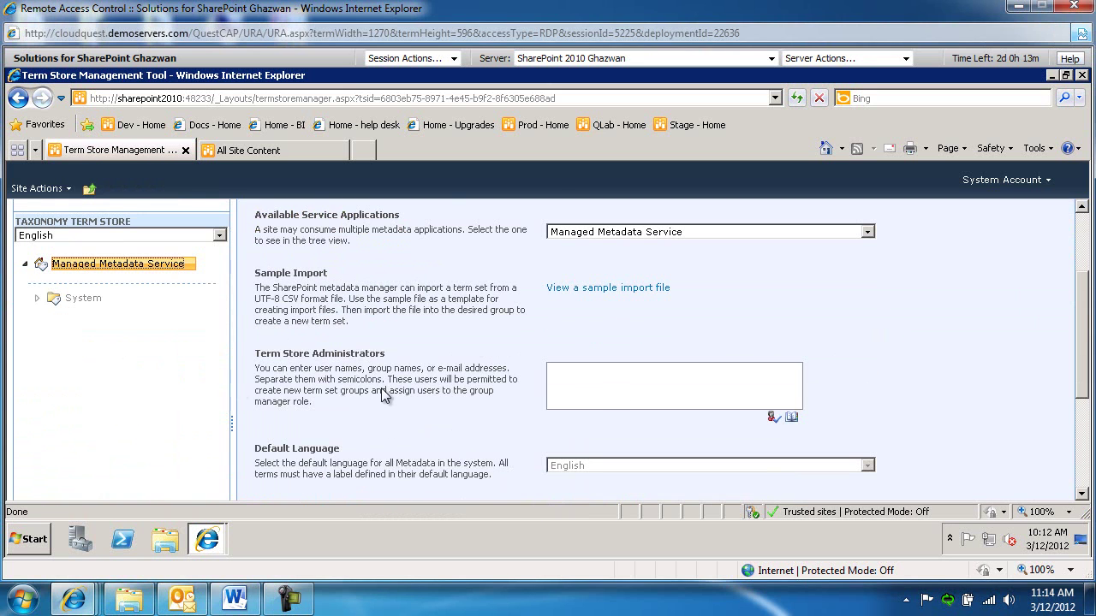
left_click(661, 387)
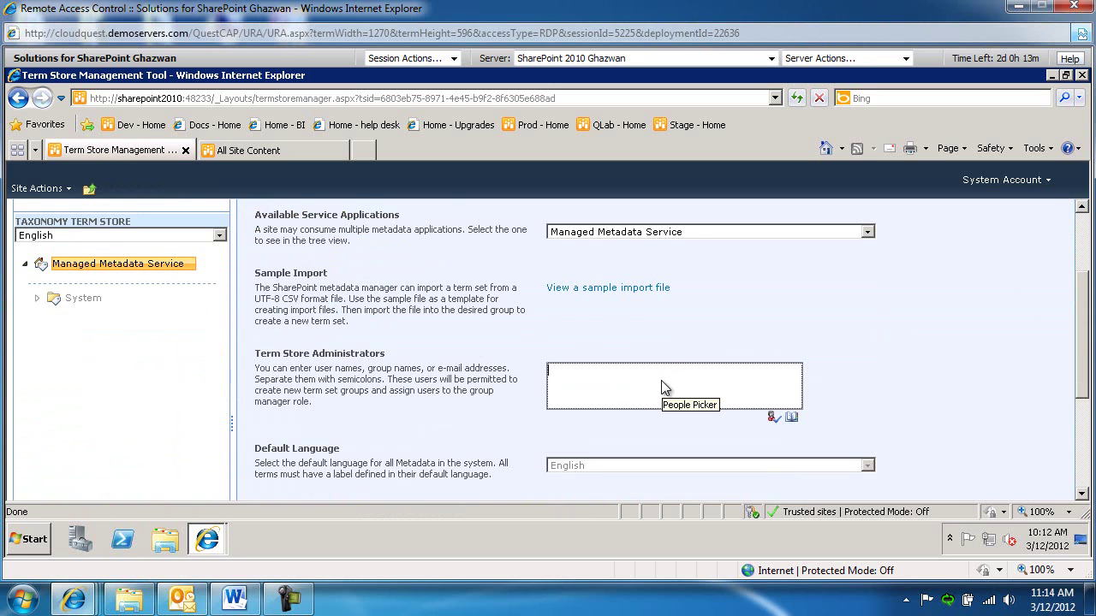
type("quest")
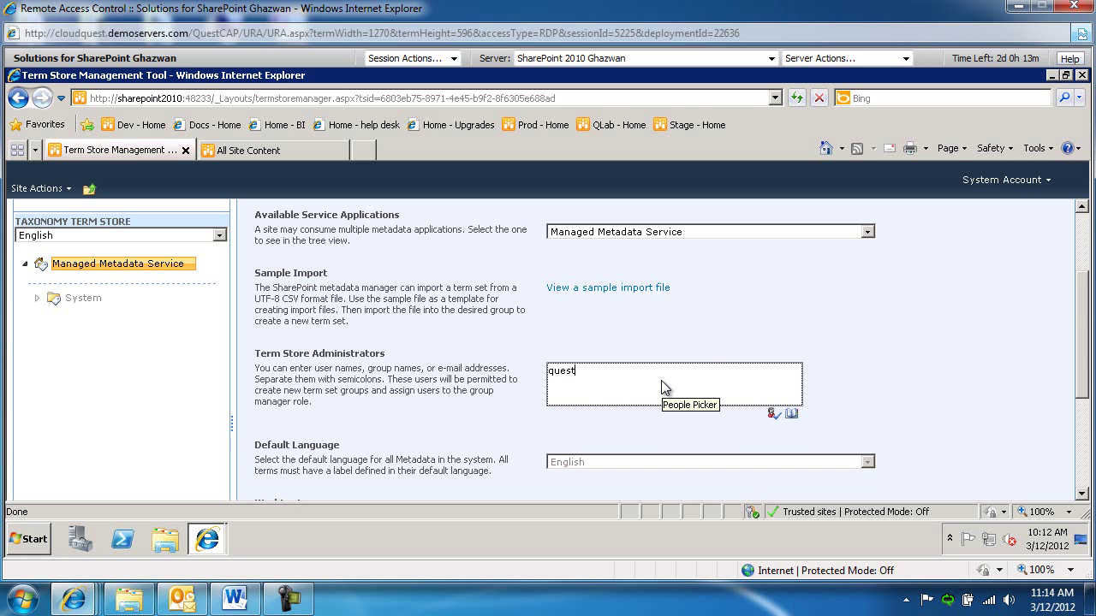
type("\\administrator")
key("ctrl+k")
scroll(661, 389, "down", 5)
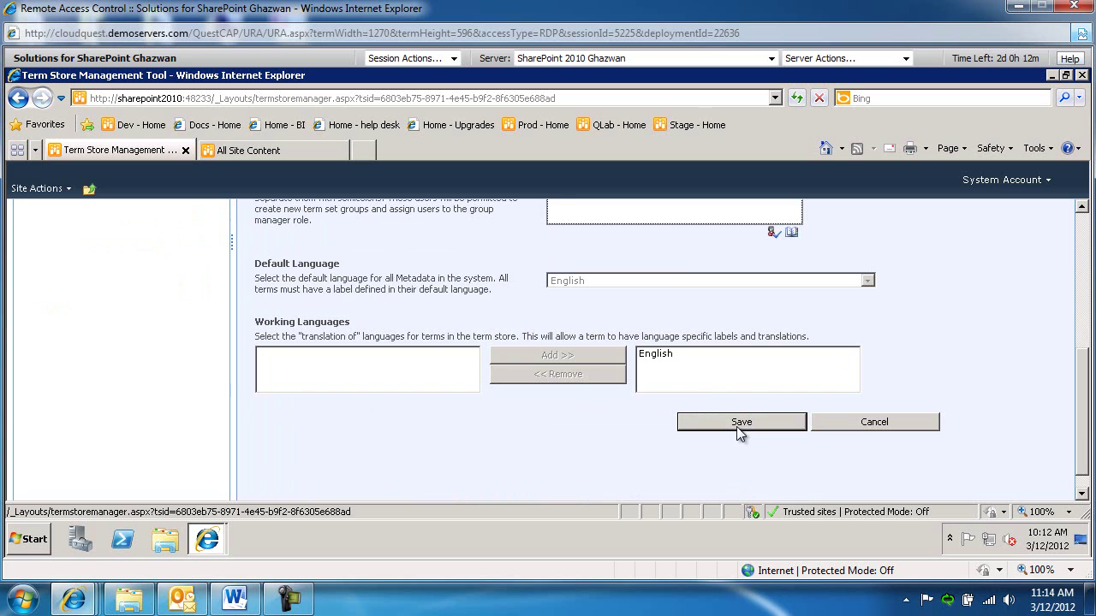
left_click(740, 422)
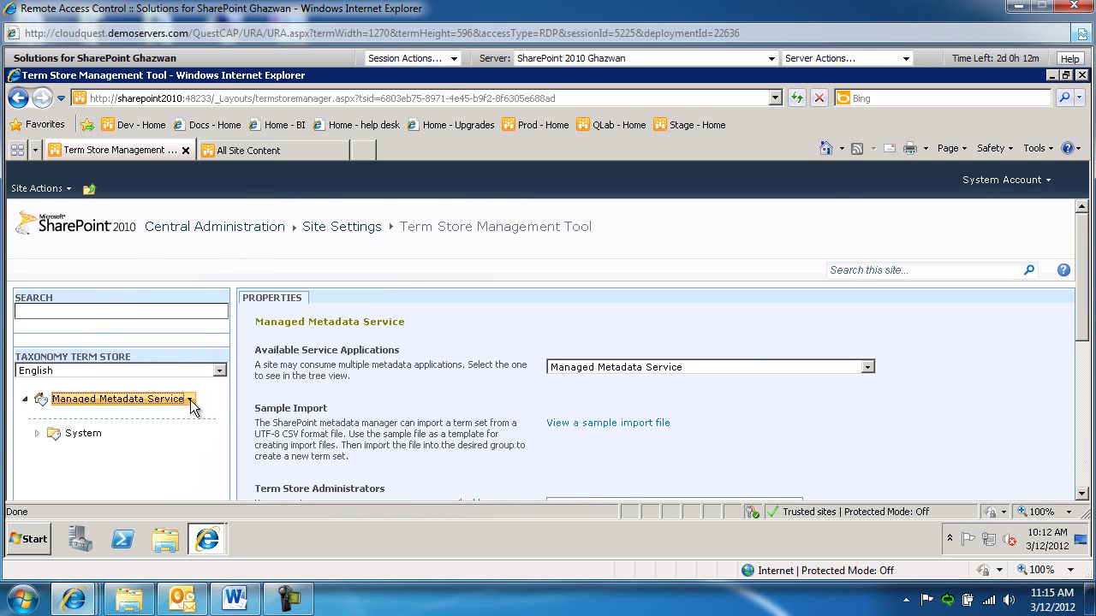
Create a new term group named Organization under the Managed Metadata Service.
left_click(192, 408)
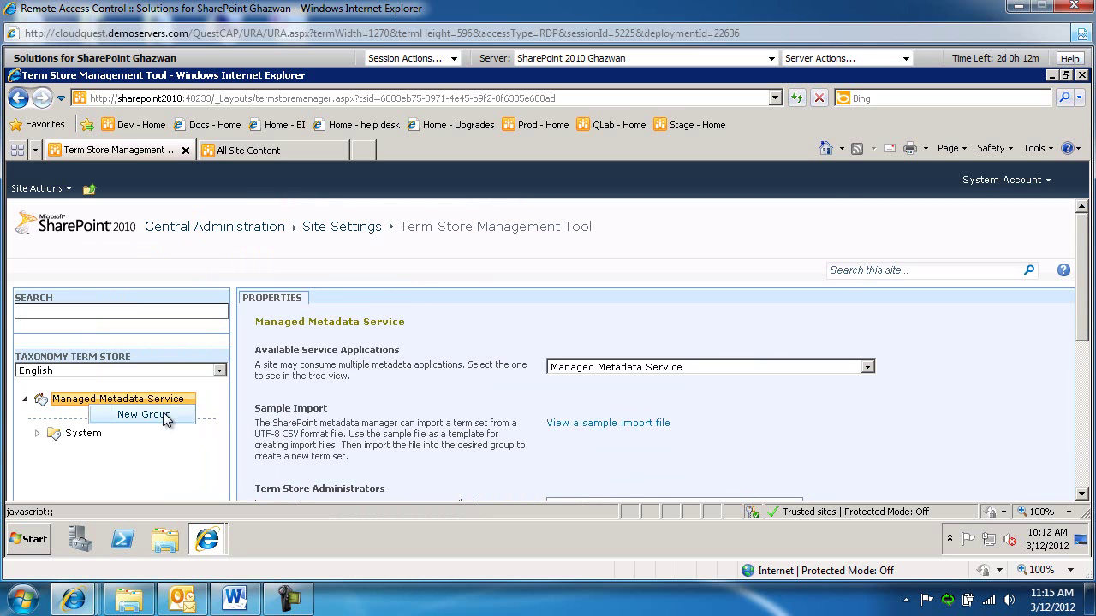
left_click(163, 414)
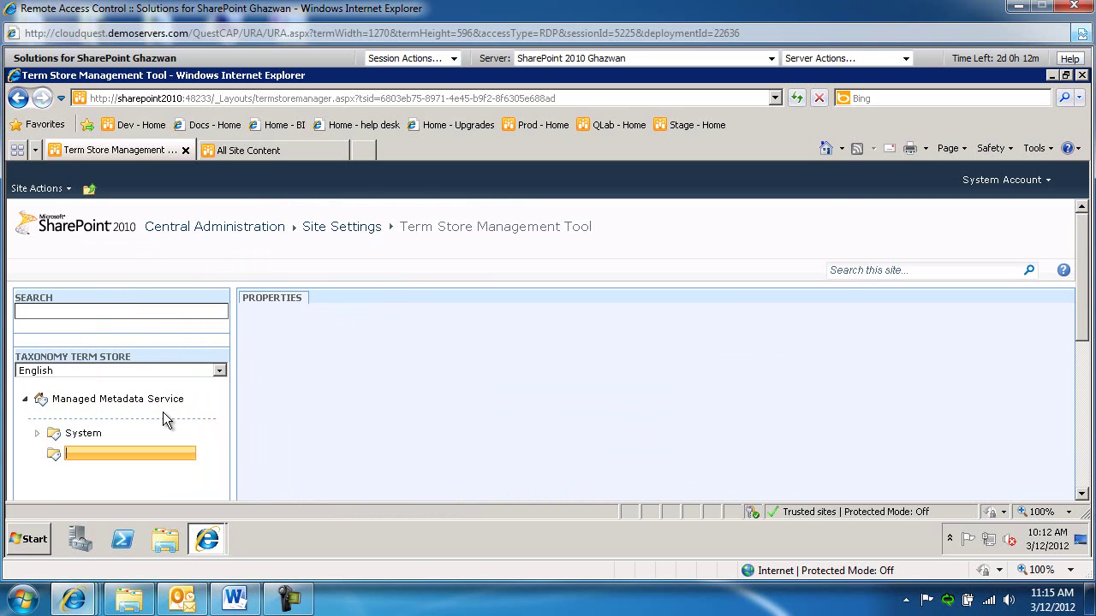
type("Organization")
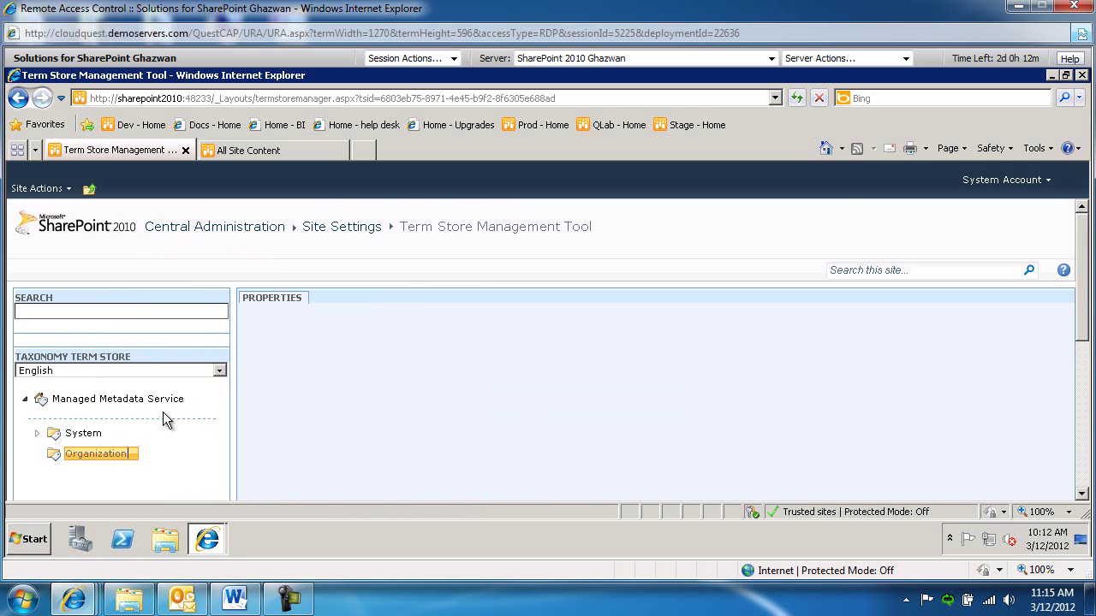
key("Return")
Add a term set named Department to the Organization group.
left_click(137, 457)
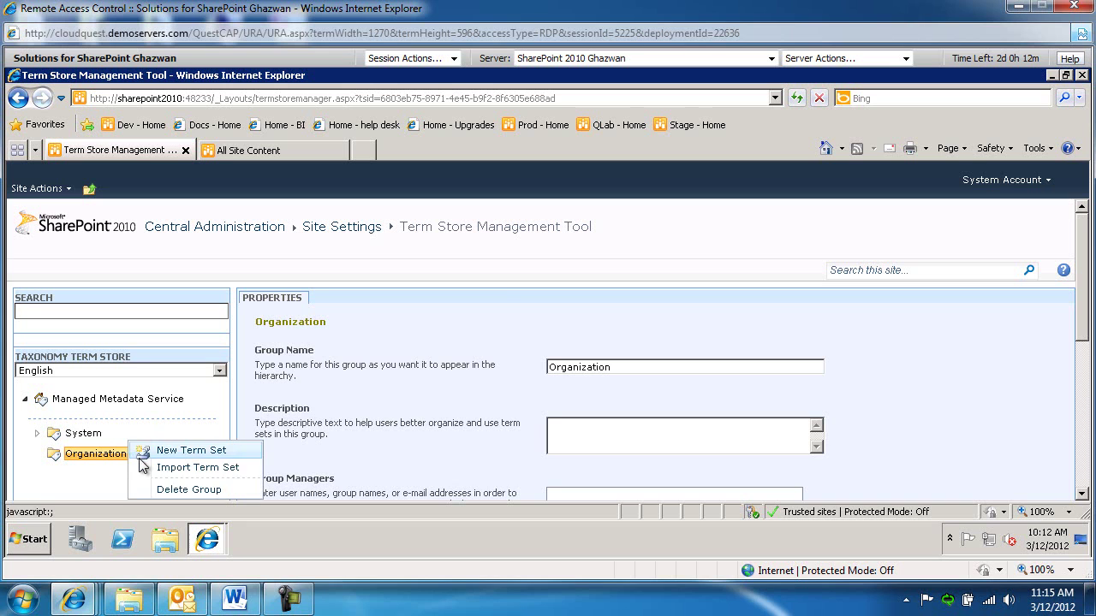
left_click(183, 449)
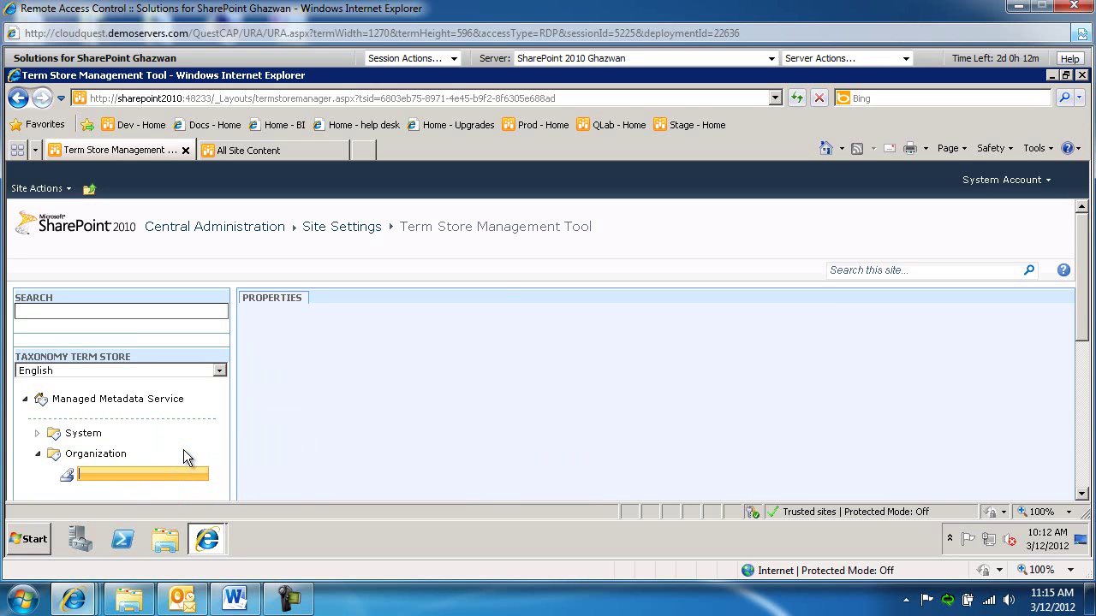
type("Department")
key("Return")
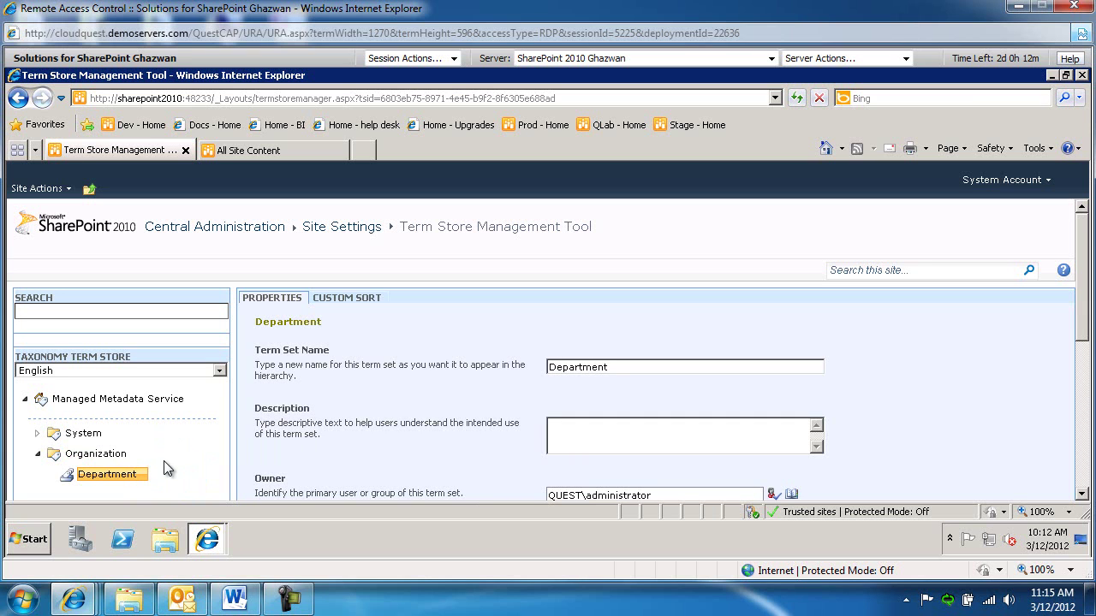
Add the terms Finance, IT, Legal and Marketing to the Department term set.
left_click(143, 475)
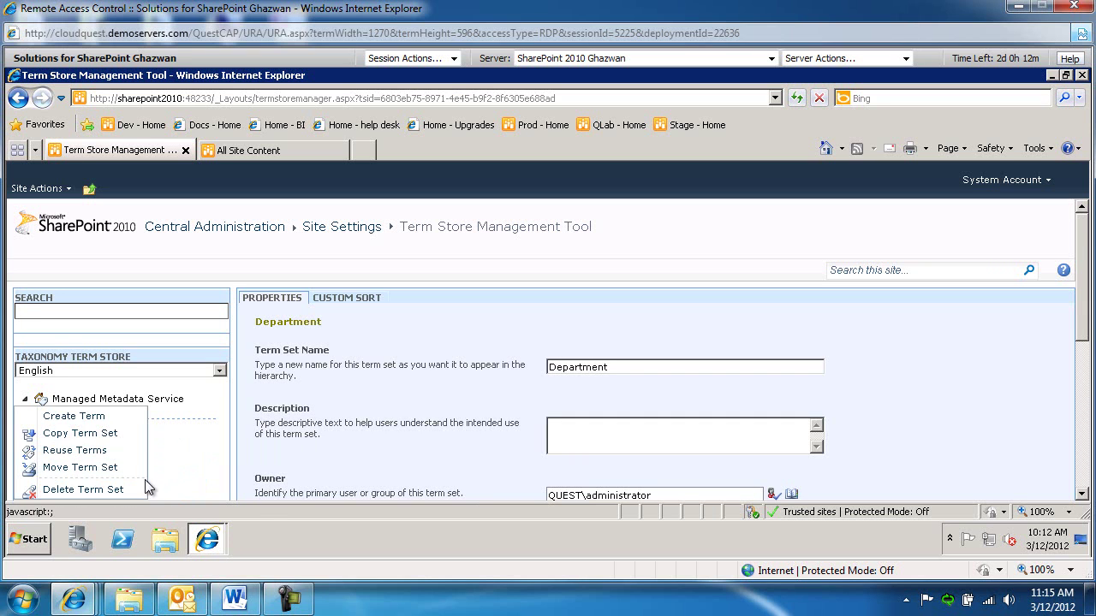
left_click(106, 419)
type("Finac")
key("BackSpace")
type("nce")
key("Return")
type("It")
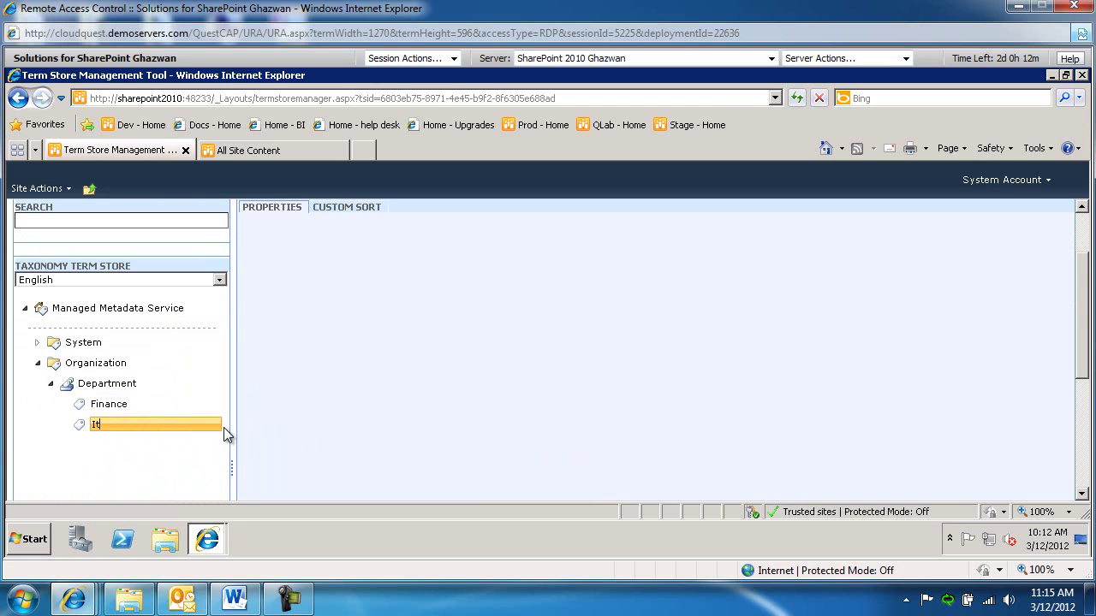
key("BackSpace")
type("T")
key("Return")
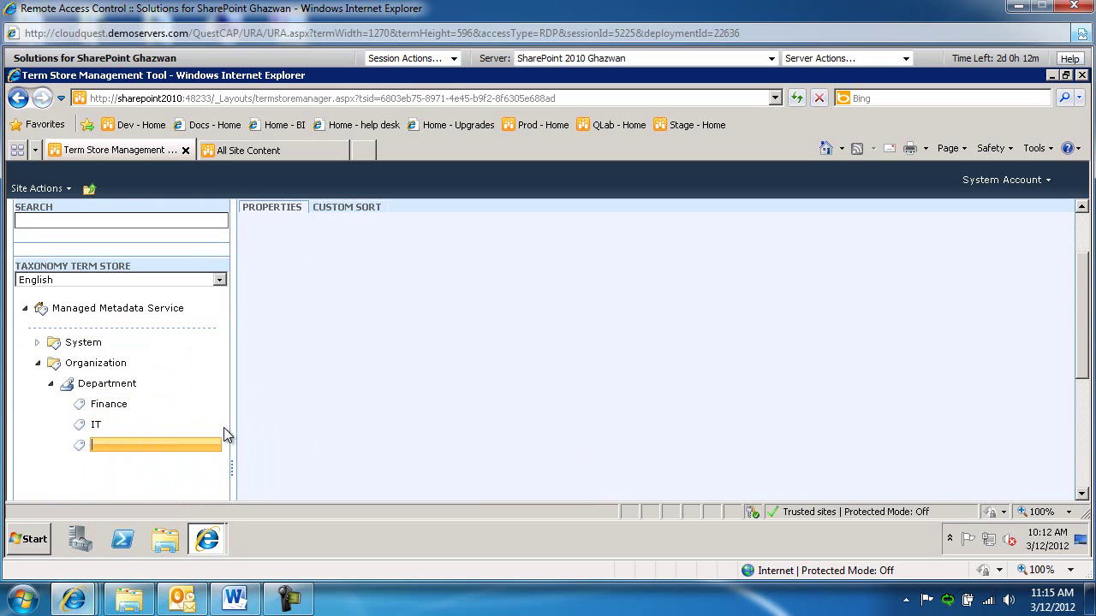
type("Legal")
key("Return")
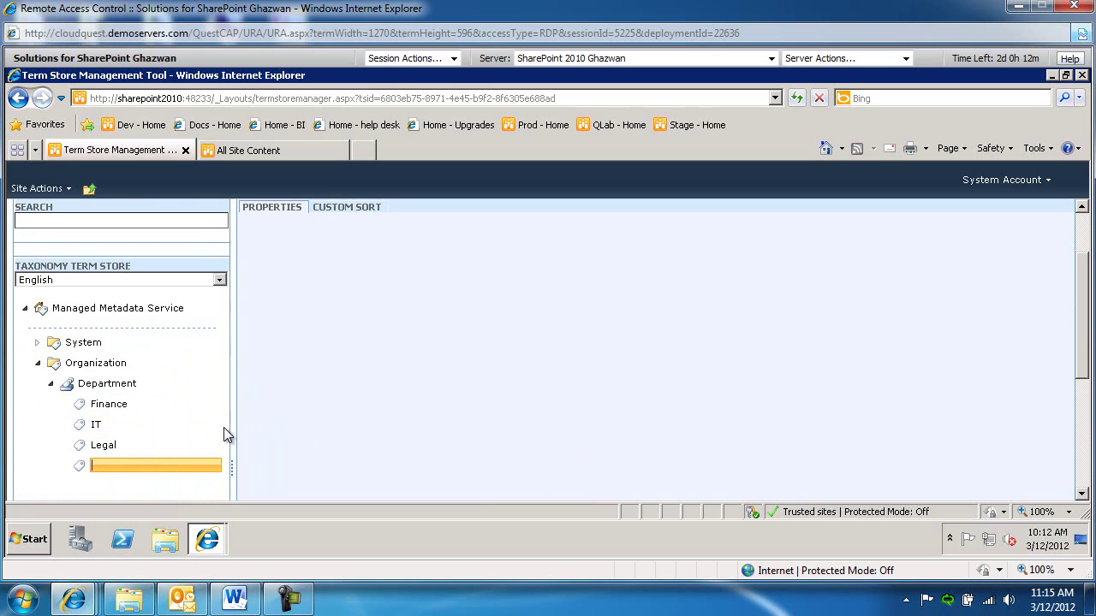
type("Marketing")
key("Return")
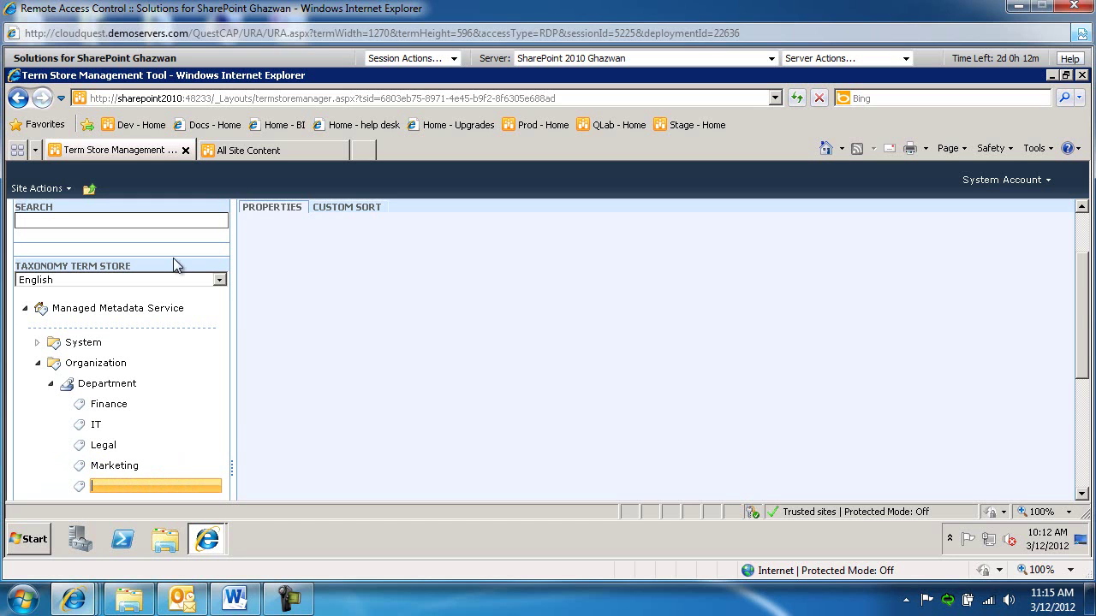
Go to the Docs site and open its Create page from Site Actions.
left_click(275, 155)
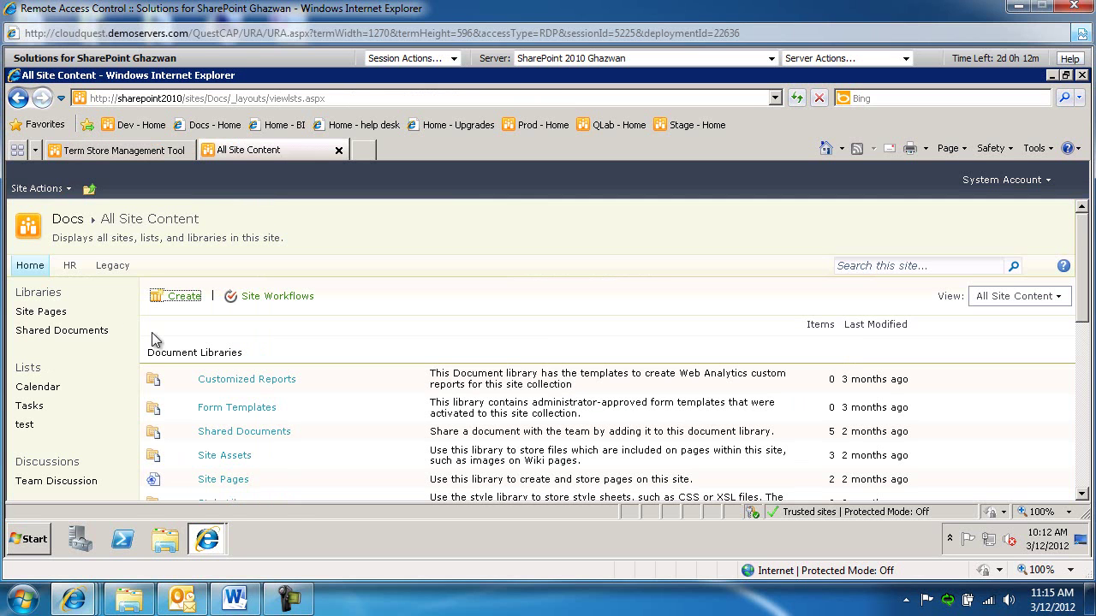
left_click(71, 222)
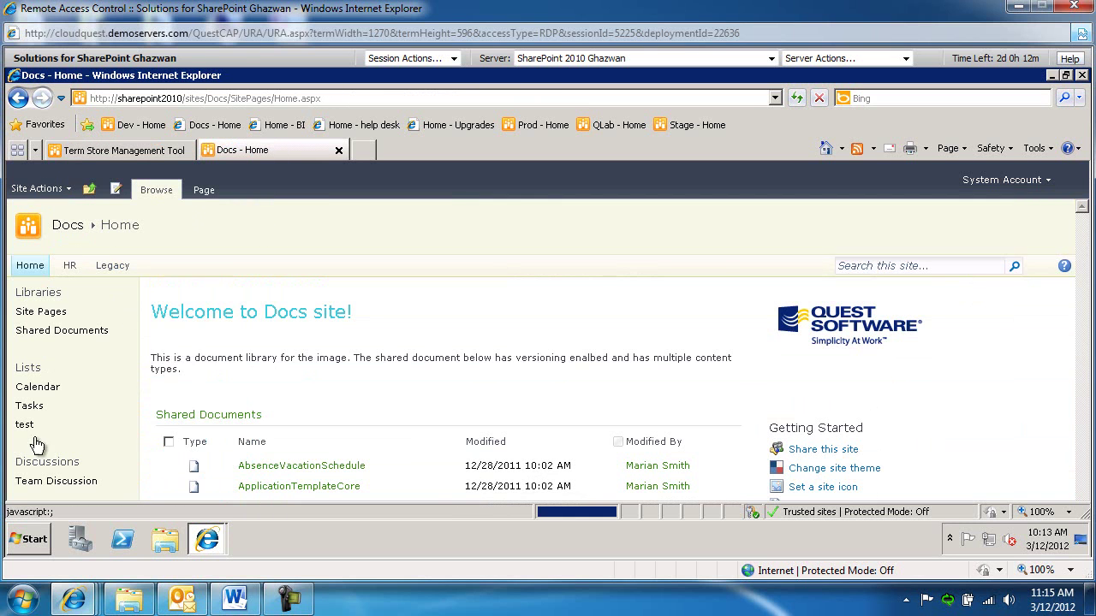
left_click(36, 189)
left_click(85, 370)
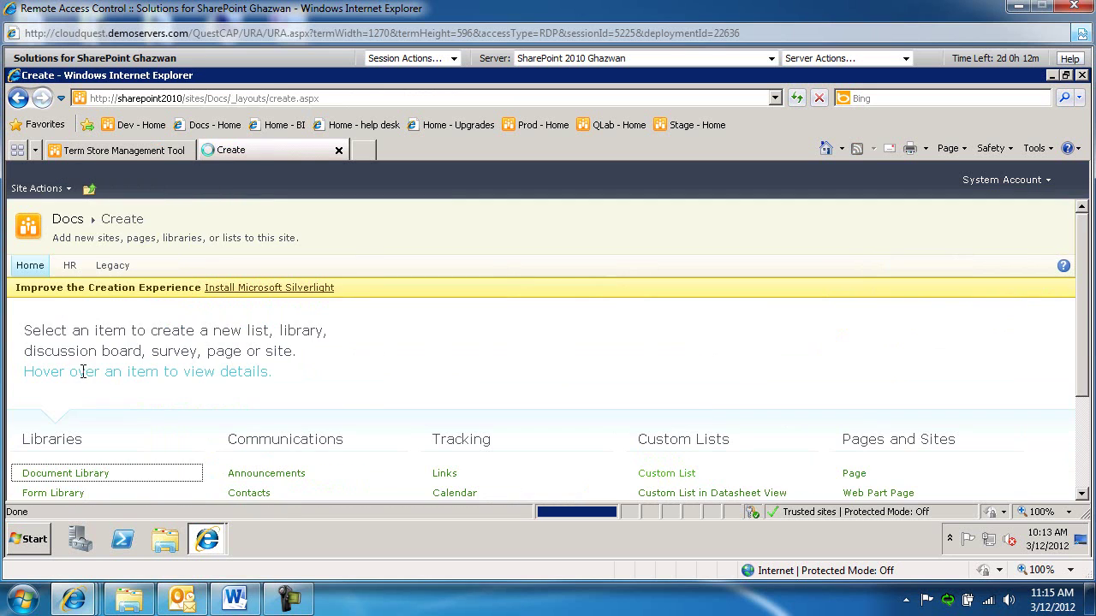
Create a custom list named HelpDeskTickets.
left_click(656, 474)
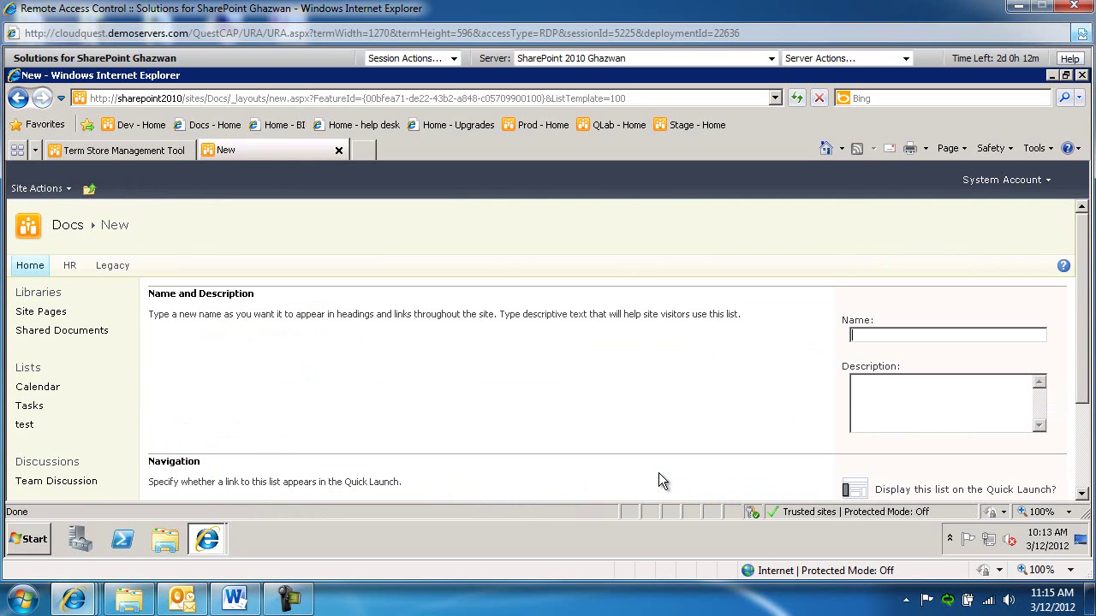
type("HelpDesktic")
key("BackSpace")
key("BackSpace")
key("BackSpace")
type("Tickets")
scroll(658, 472, "down", 3)
left_click(860, 427)
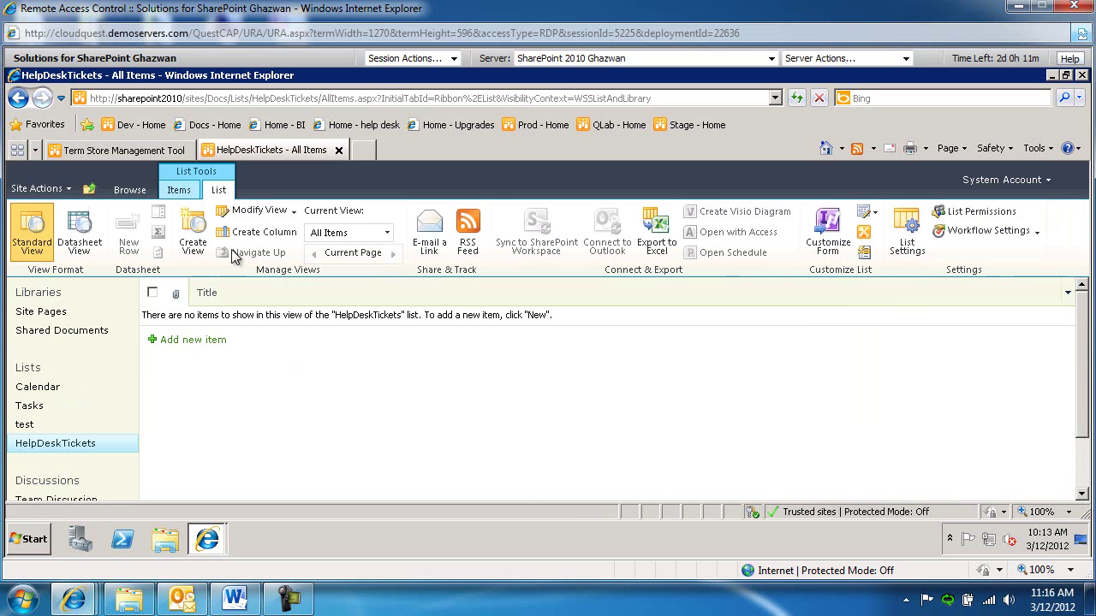
Add a Person or Group column named Technician to the list.
left_click(248, 235)
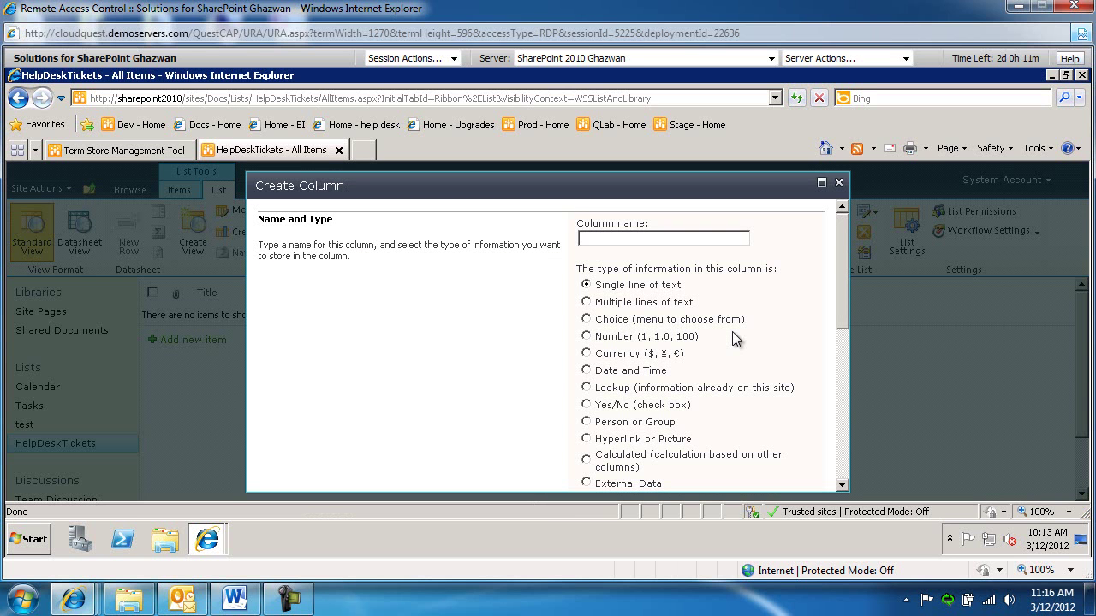
type("Technician")
left_click(585, 421)
scroll(486, 405, "down", 3)
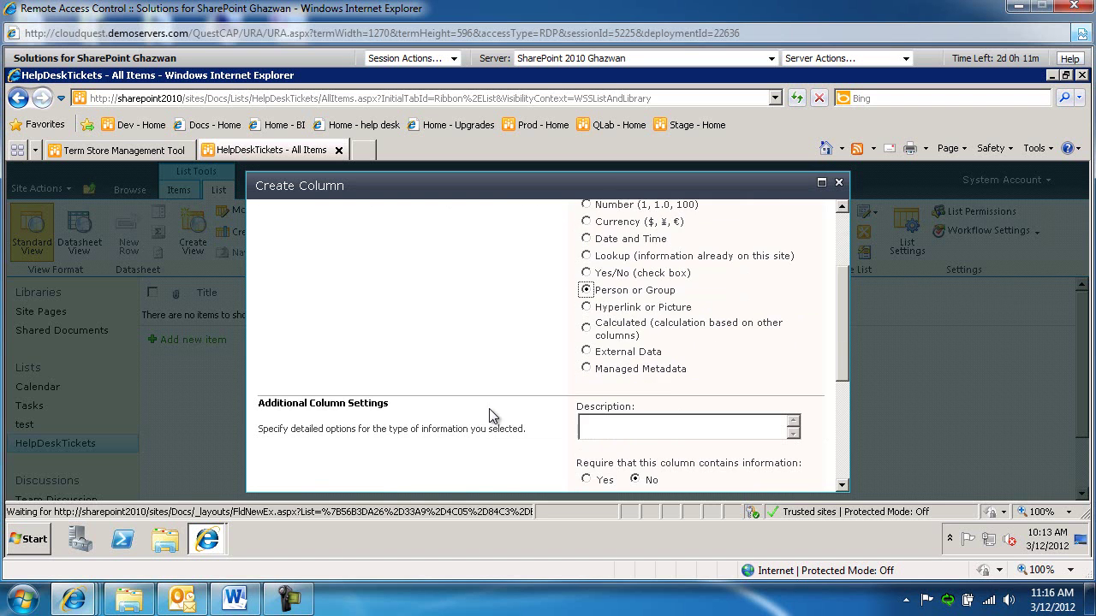
scroll(493, 417, "down", 3)
scroll(496, 417, "down", 3)
left_click(552, 471)
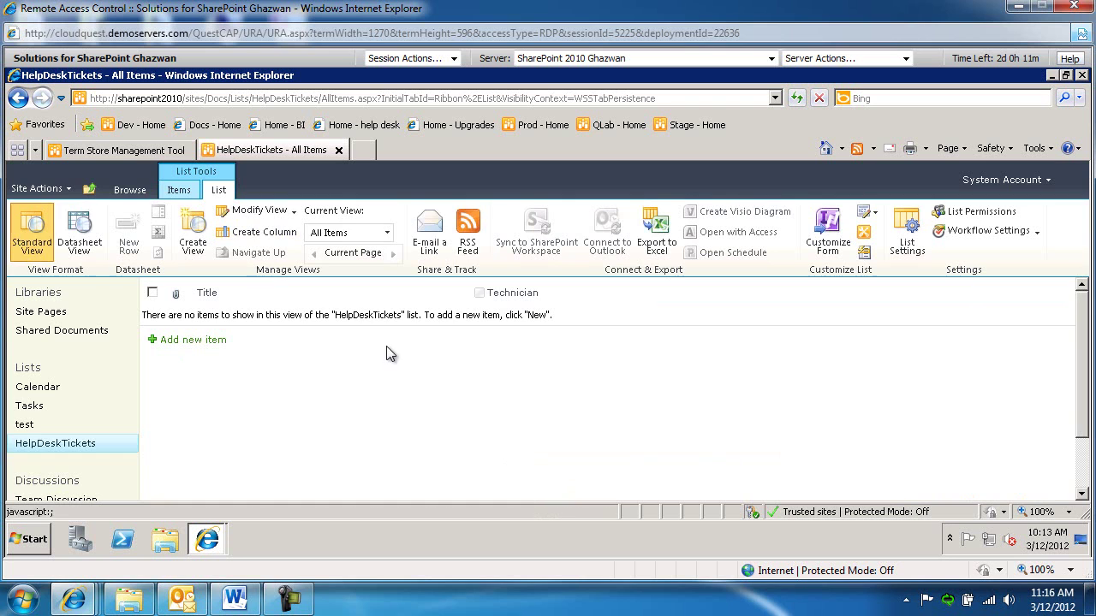
Start a new column named Department with the Managed Metadata type.
left_click(259, 232)
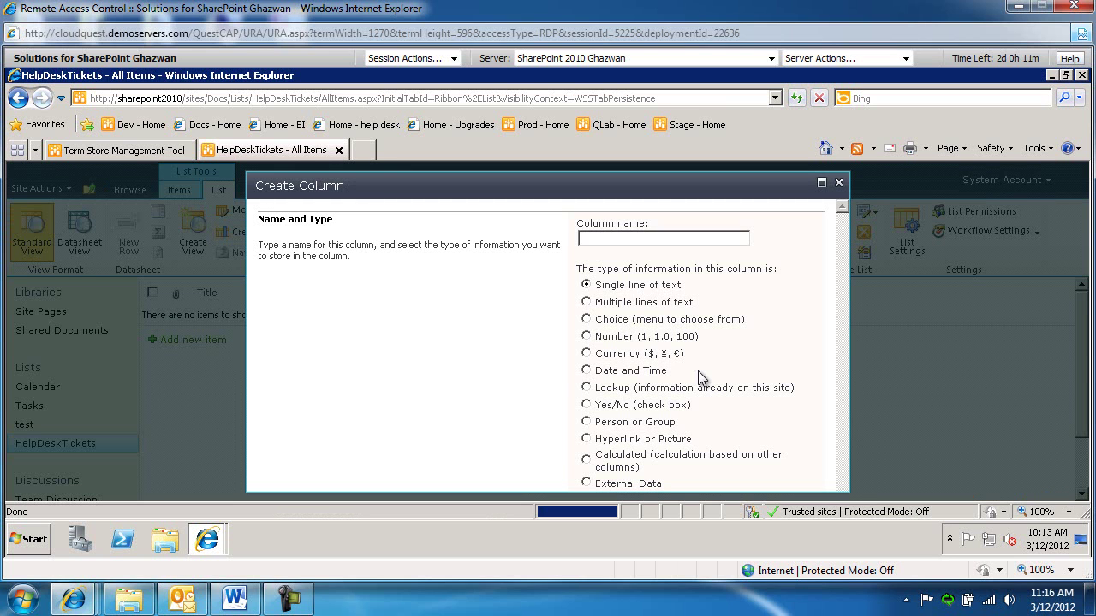
left_click(609, 241)
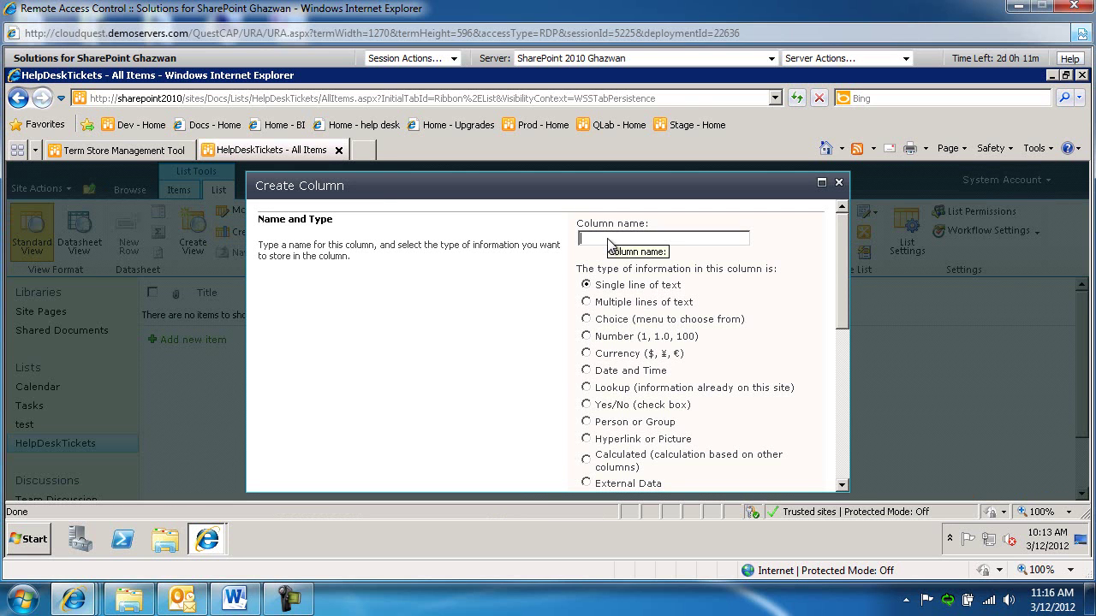
type("Deparmtnet")
key("BackSpace")
key("BackSpace")
key("BackSpace")
key("BackSpace")
key("BackSpace")
type("tment")
scroll(592, 381, "down", 3)
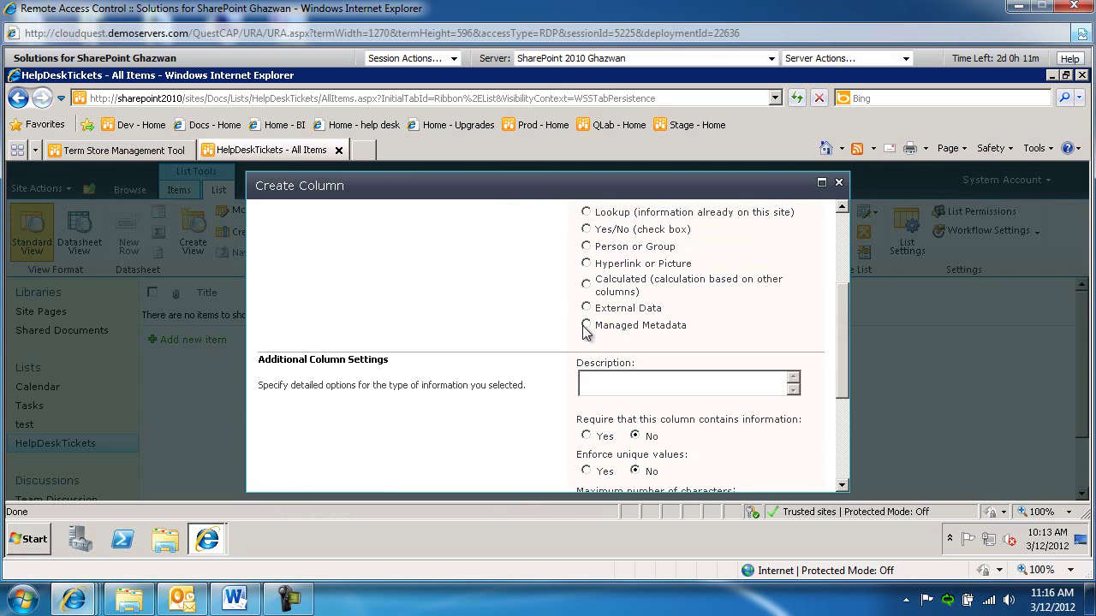
left_click(586, 325)
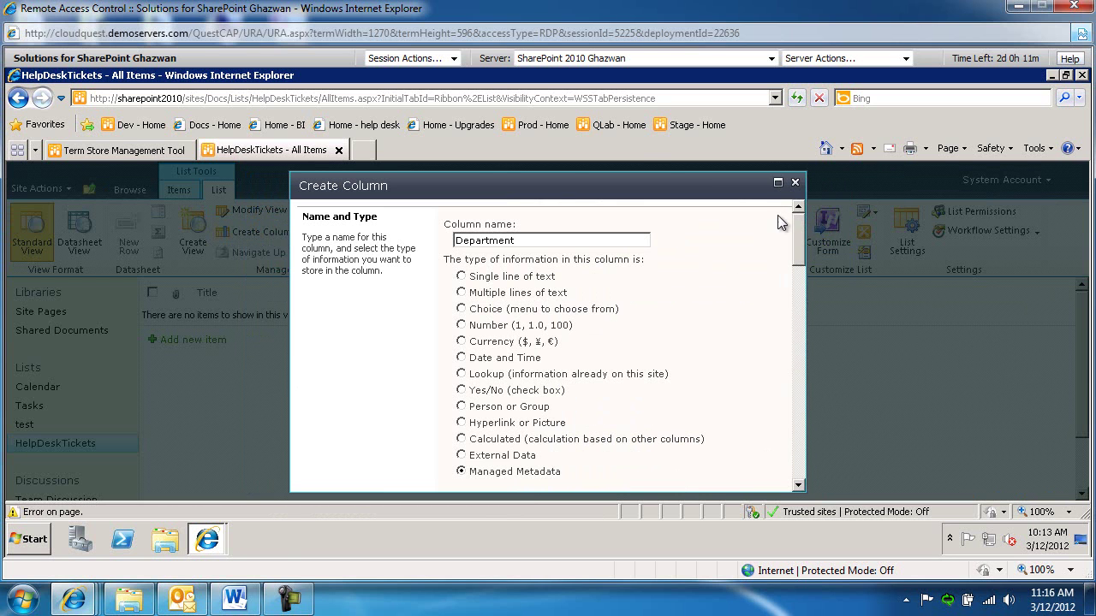
Bind the Department column to the Organization group's Department term set and save it.
left_click(777, 183)
scroll(775, 295, "down", 10)
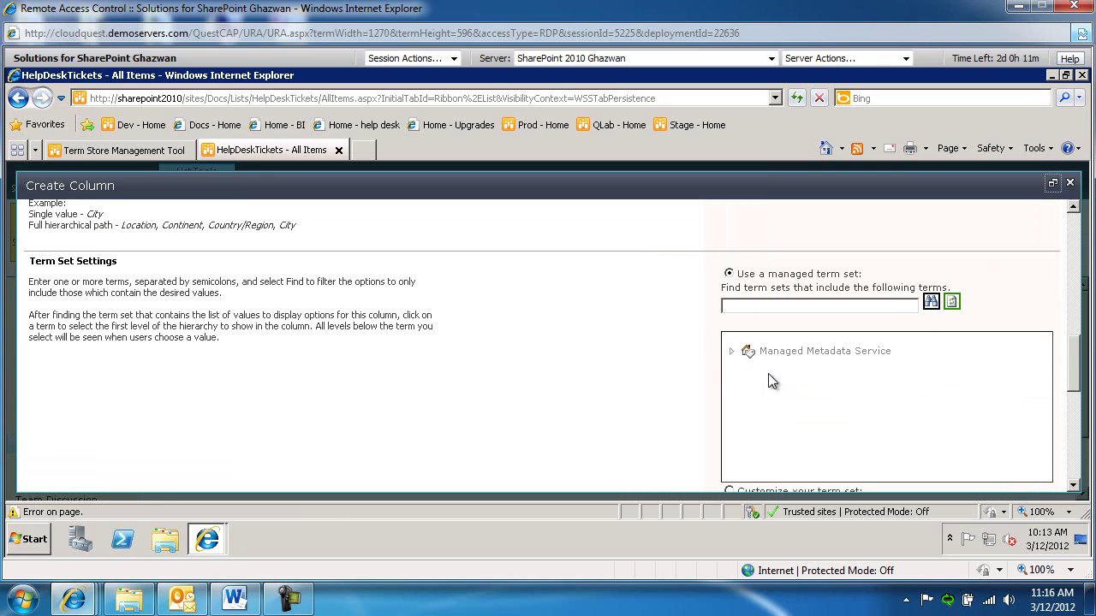
left_click(732, 351)
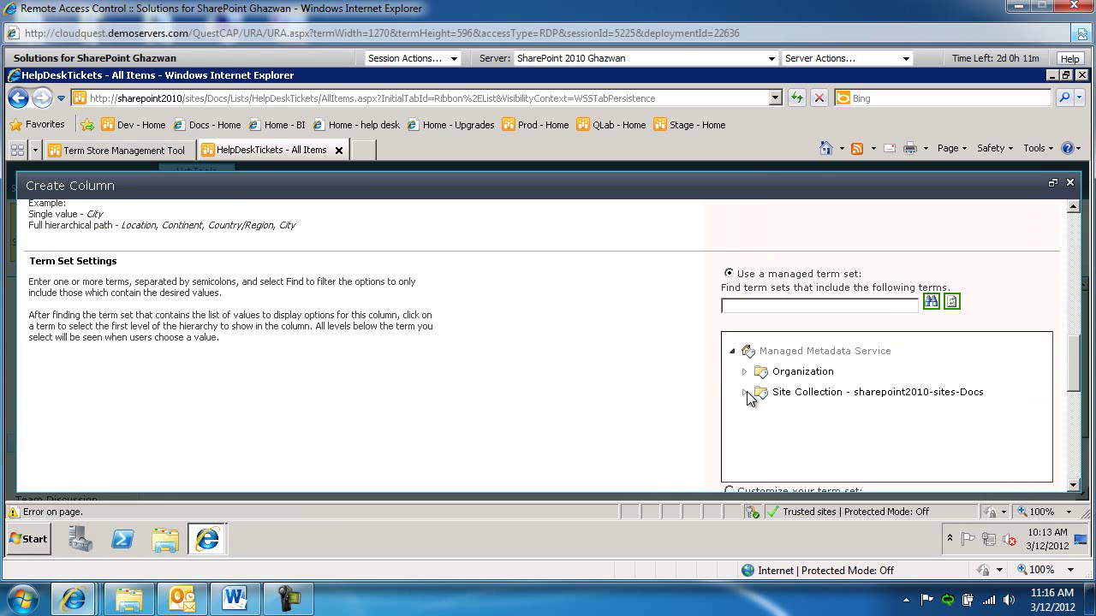
left_click(744, 371)
left_click(810, 393)
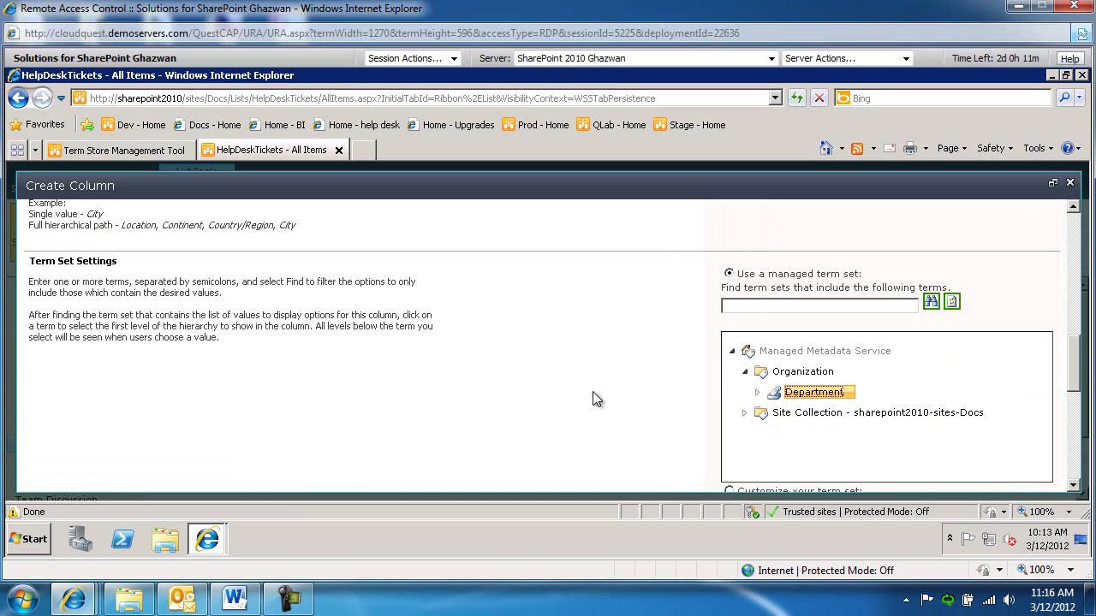
scroll(592, 399, "down", 5)
scroll(592, 392, "down", 3)
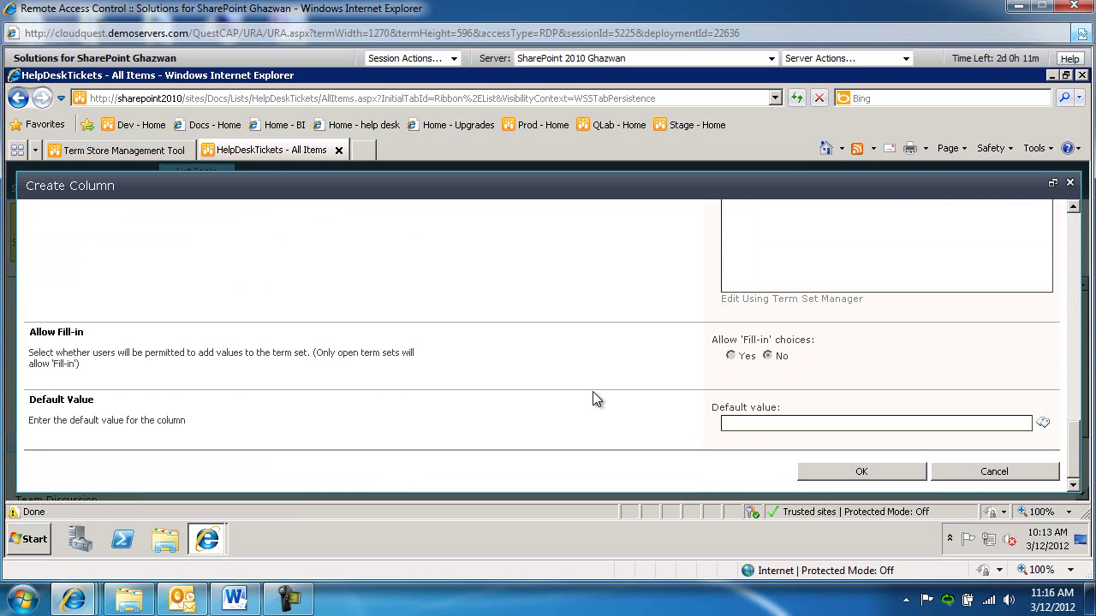
key("Return")
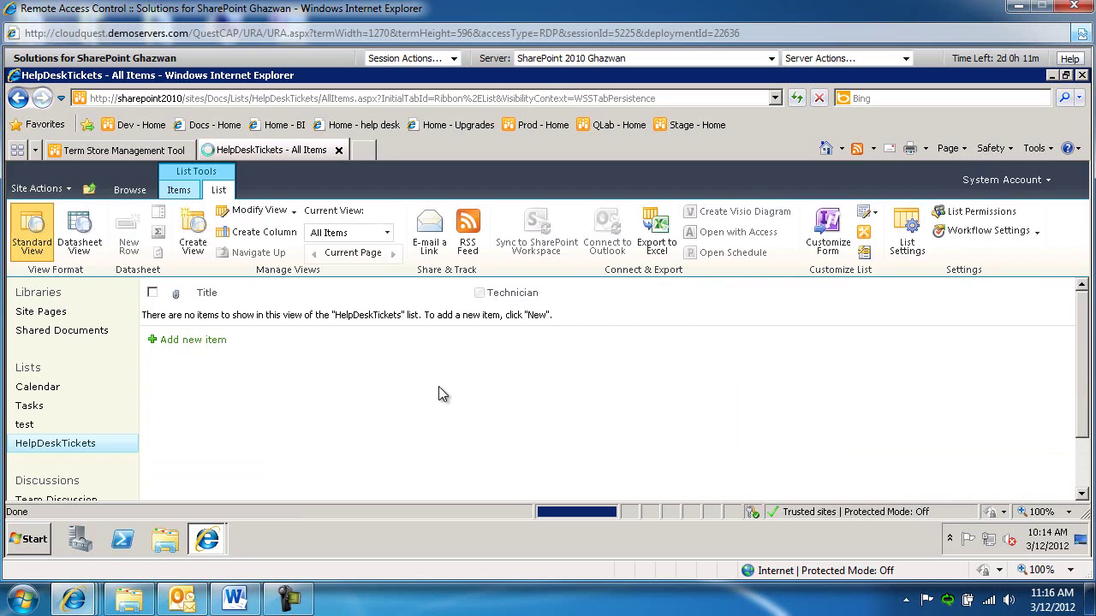
Start a new Ticket Type column with the Managed Metadata type.
left_click(256, 233)
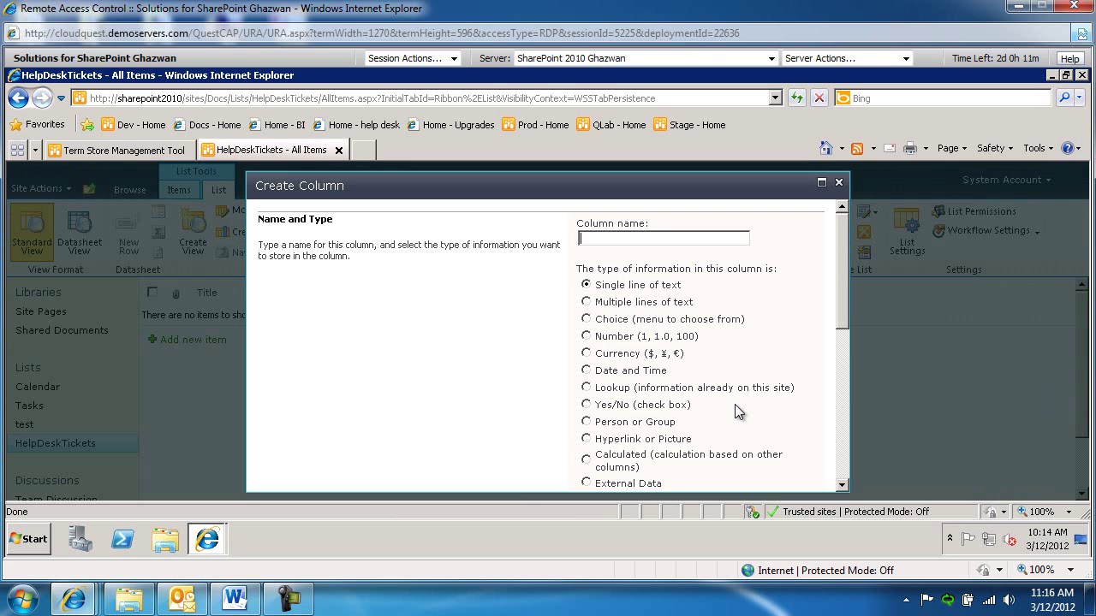
type("TT")
type("icket Type")
scroll(538, 385, "down", 6)
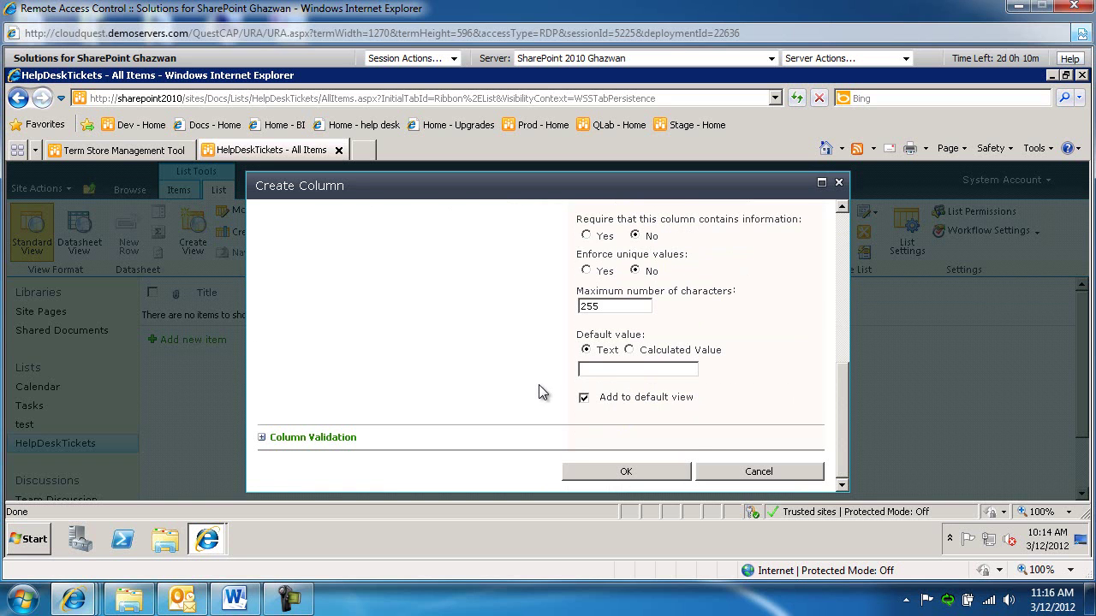
scroll(535, 376, "up", 5)
left_click(585, 388)
Give the column its own customized term set and open it in the Term Set Manager.
scroll(586, 394, "down", 1)
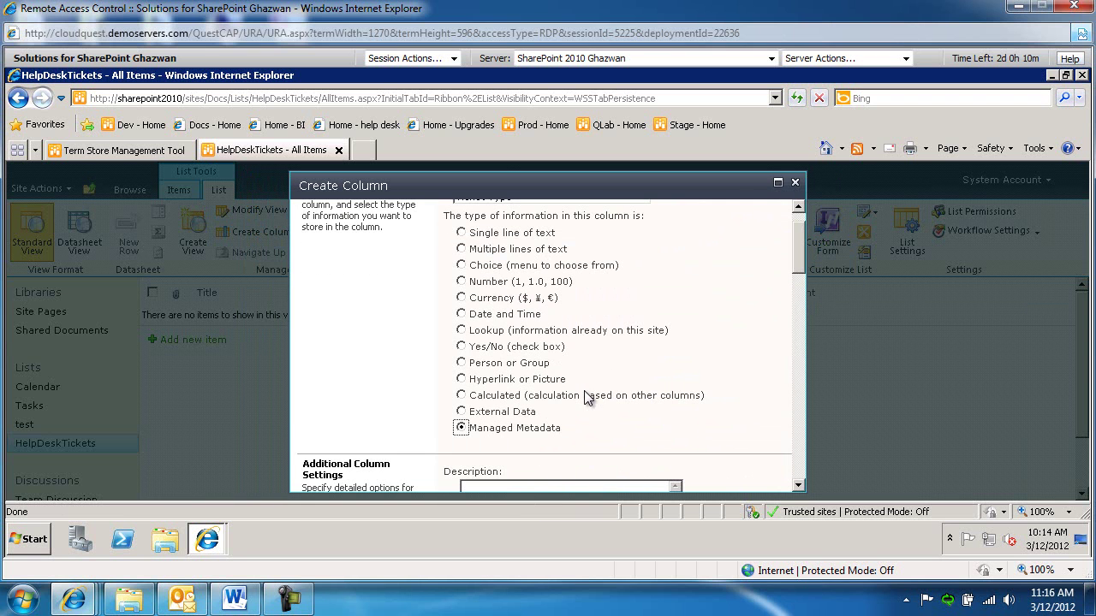
left_click(778, 182)
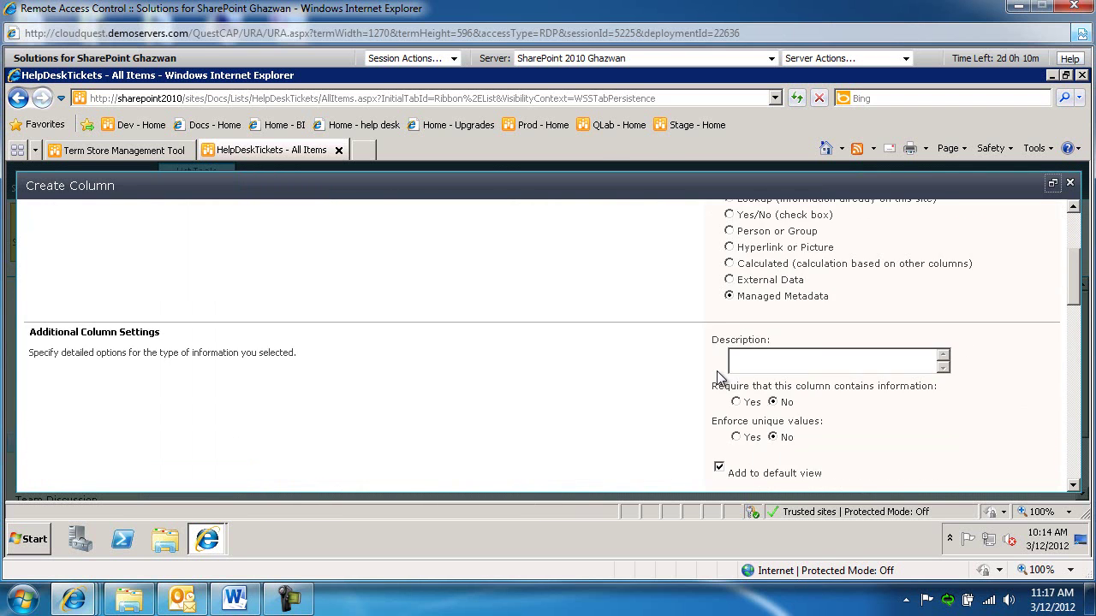
scroll(717, 376, "down", 6)
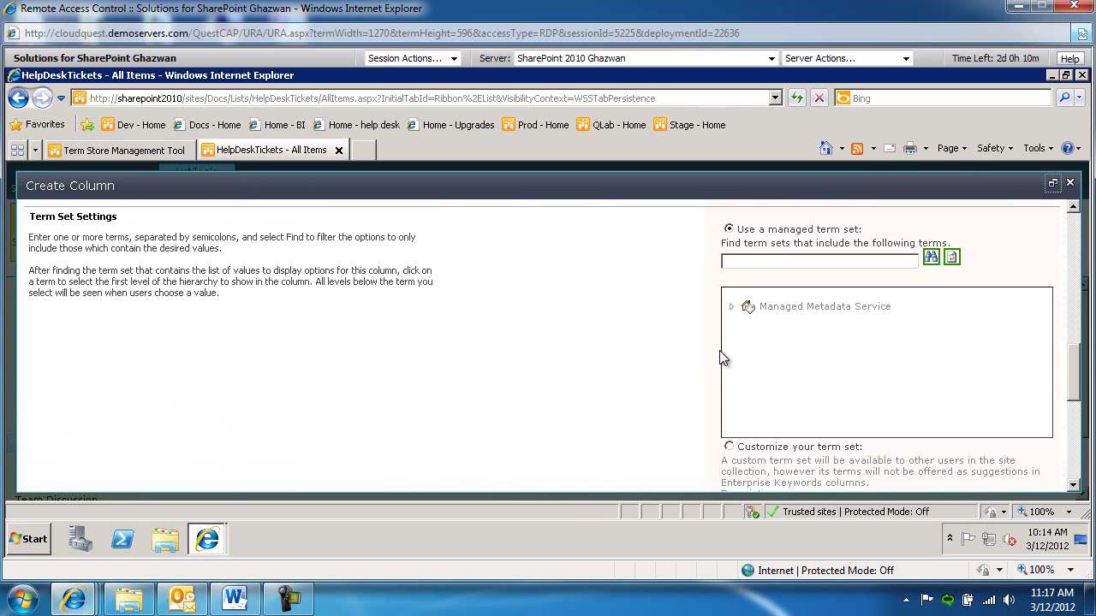
scroll(715, 381, "down", 1)
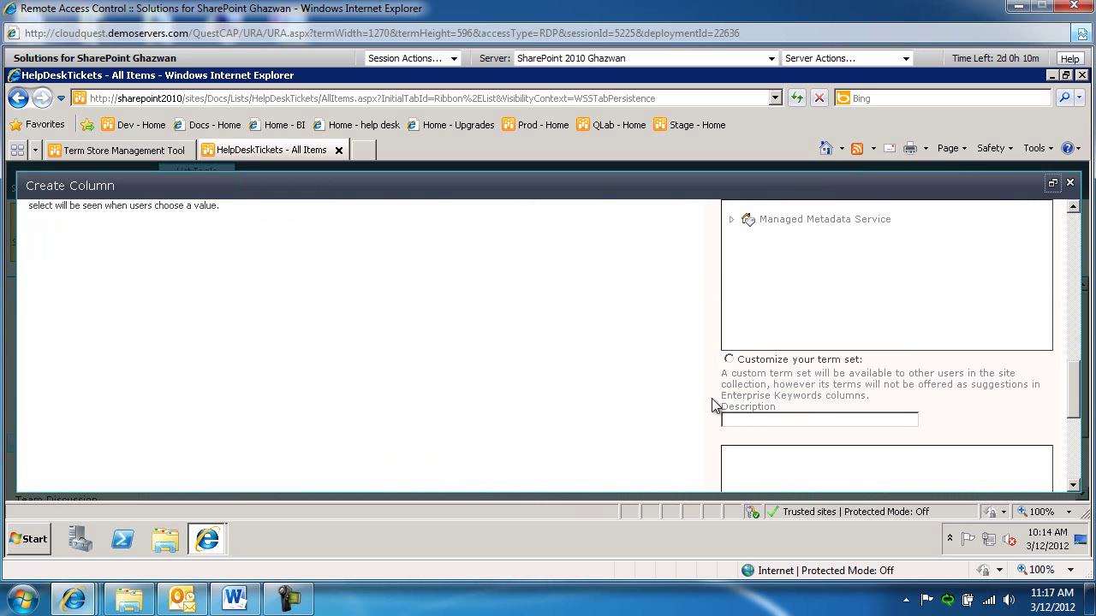
left_click(728, 359)
scroll(860, 404, "down", 3)
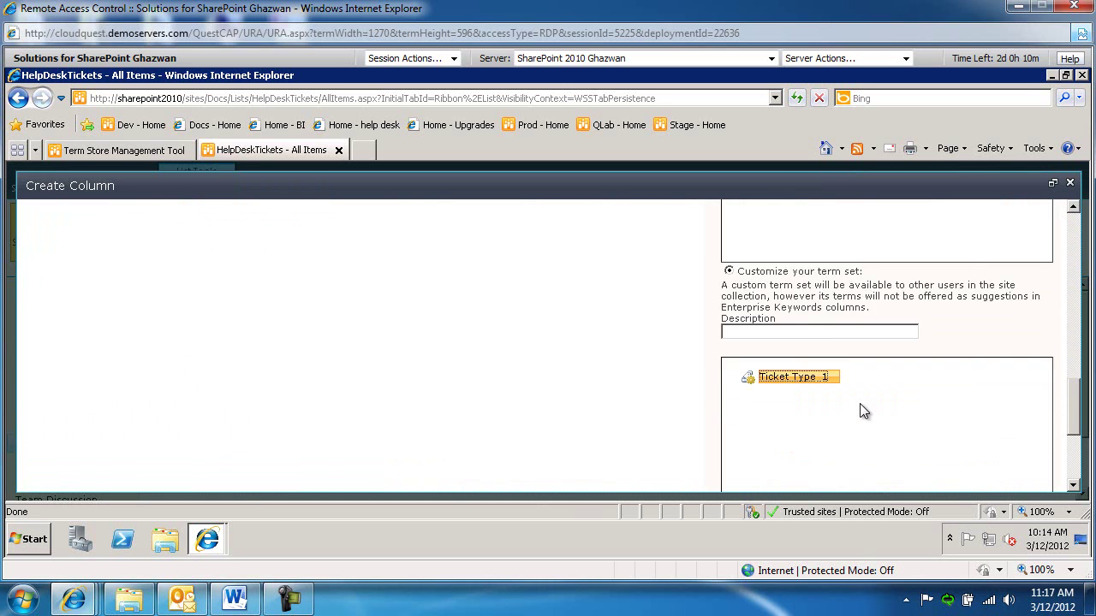
scroll(796, 394, "down", 1)
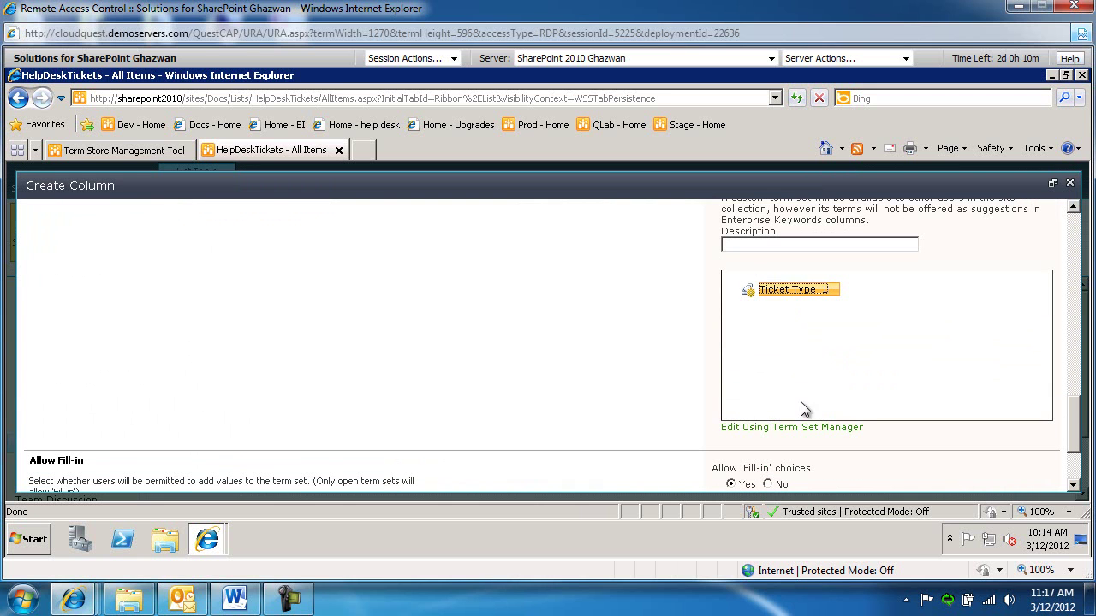
left_click(776, 426)
Save the Ticket Type column, review the Ticket Type_1 term set, then close the term store.
left_click(618, 356)
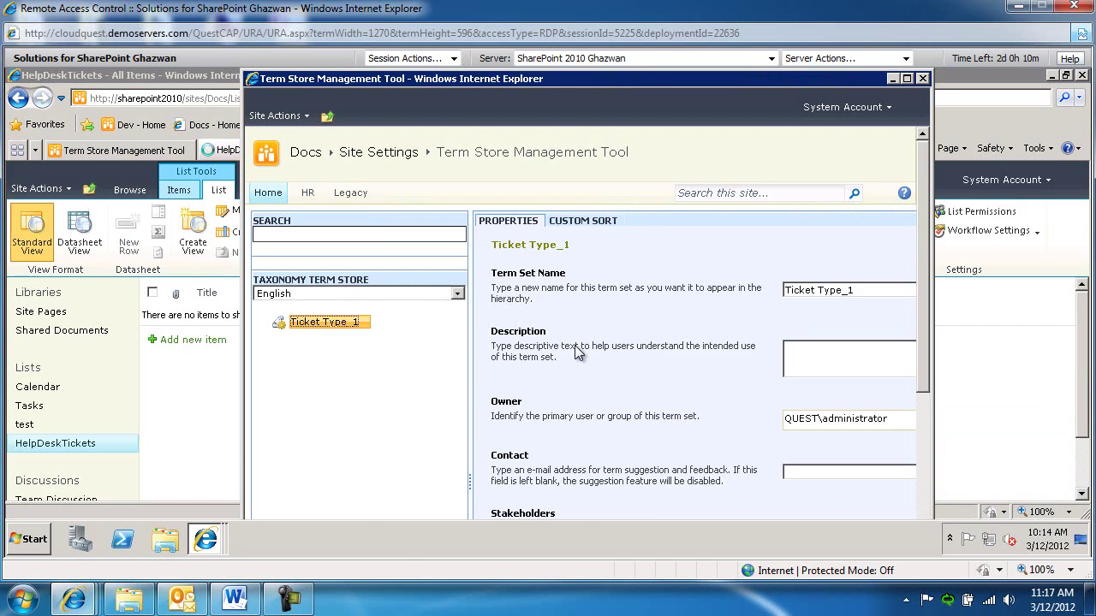
left_click(906, 78)
scroll(894, 325, "down", 5)
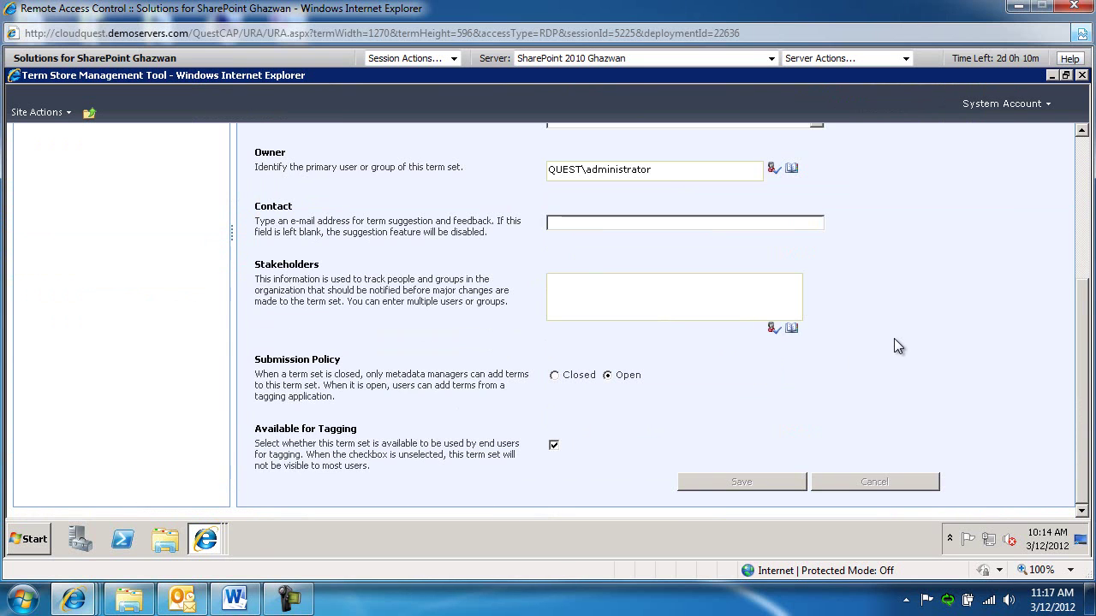
scroll(893, 339, "up", 5)
scroll(893, 339, "down", 3)
scroll(894, 346, "down", 3)
scroll(762, 463, "up", 3)
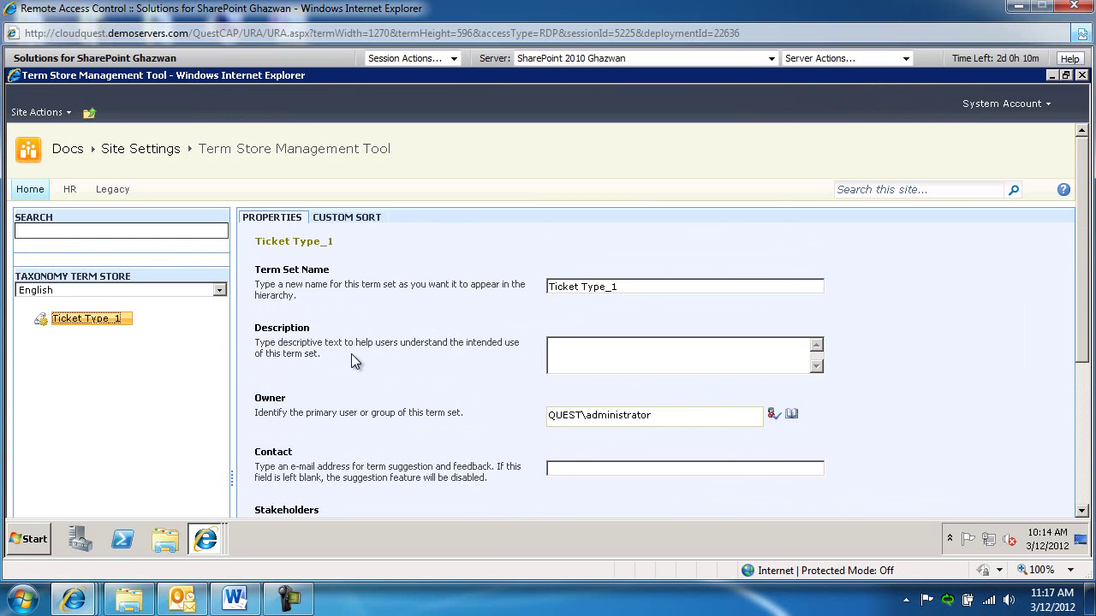
left_click(1081, 75)
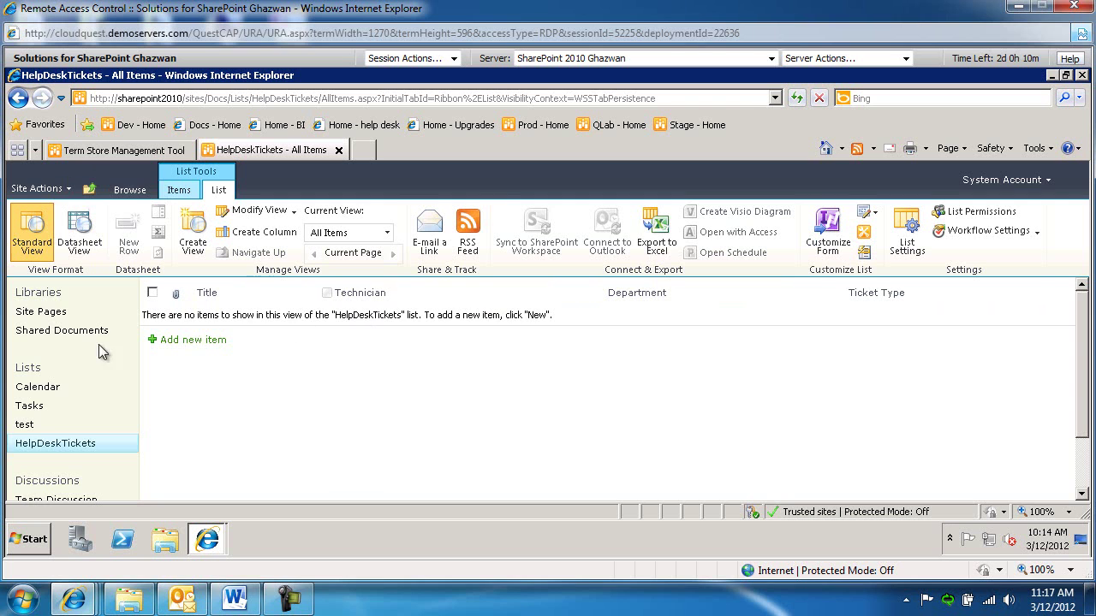
Start a ticket titled 'password reset for outlook', resolve the technician, and set Department to Finance.
left_click(192, 340)
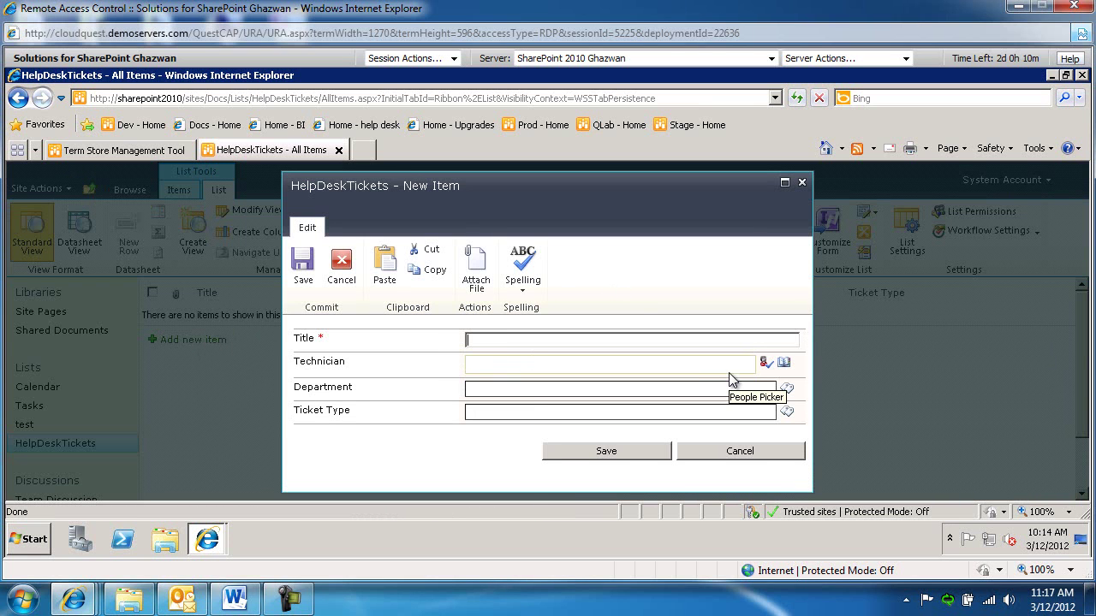
type("password reset for outlook")
key("Tab")
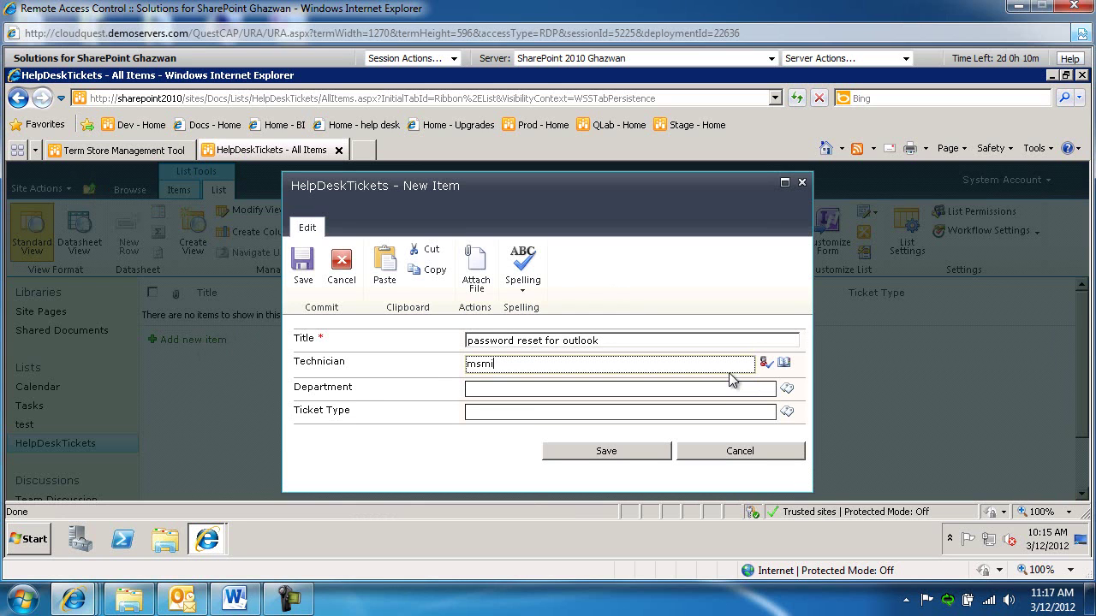
key("ctrl+k")
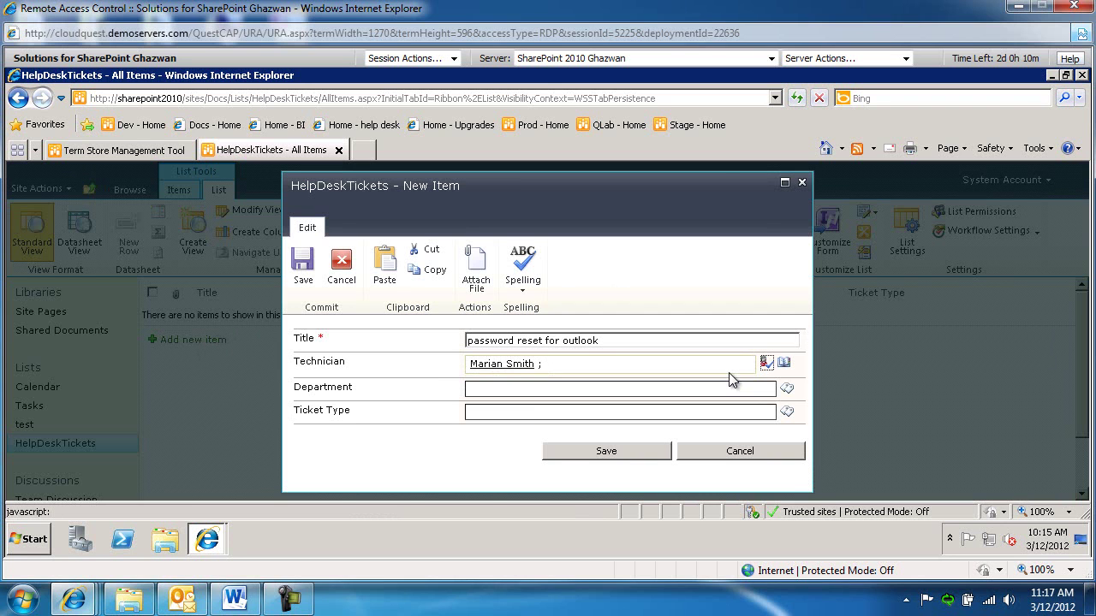
left_click(786, 388)
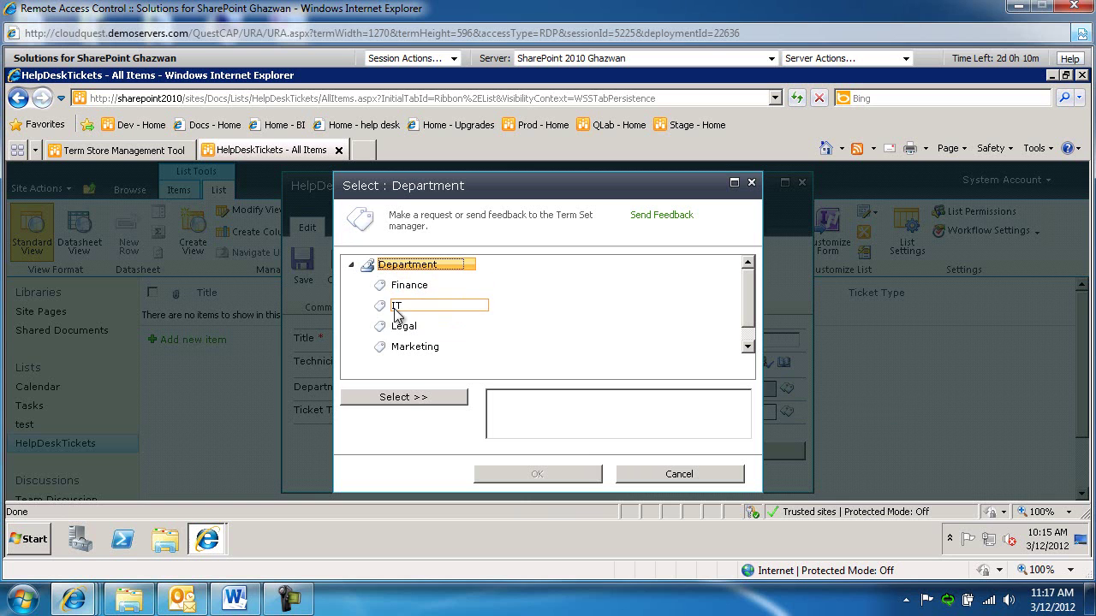
left_click(404, 287)
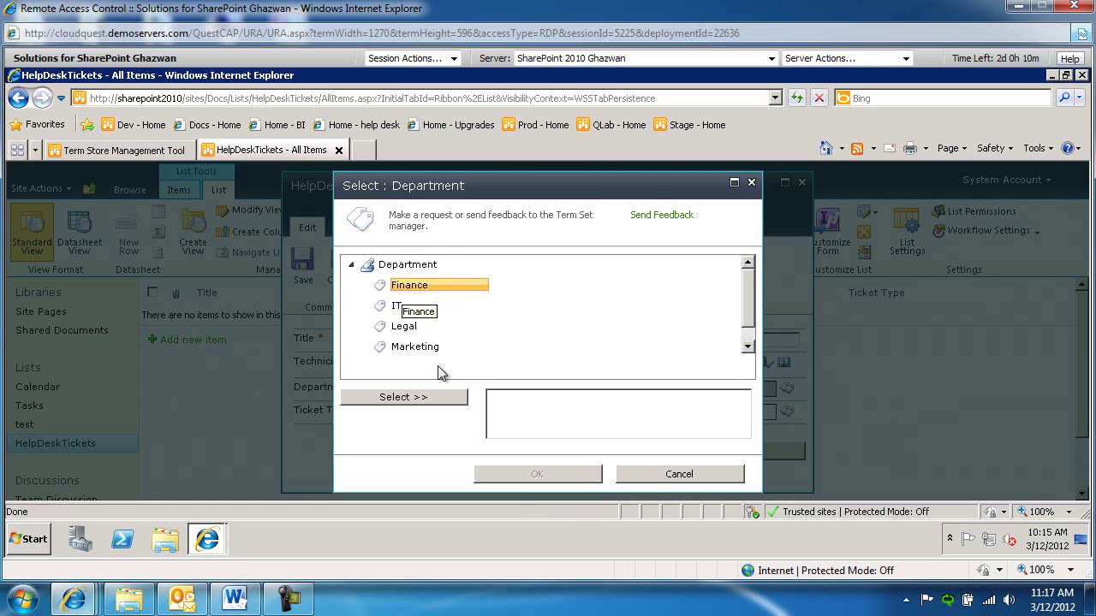
left_click(663, 471)
left_click(484, 390)
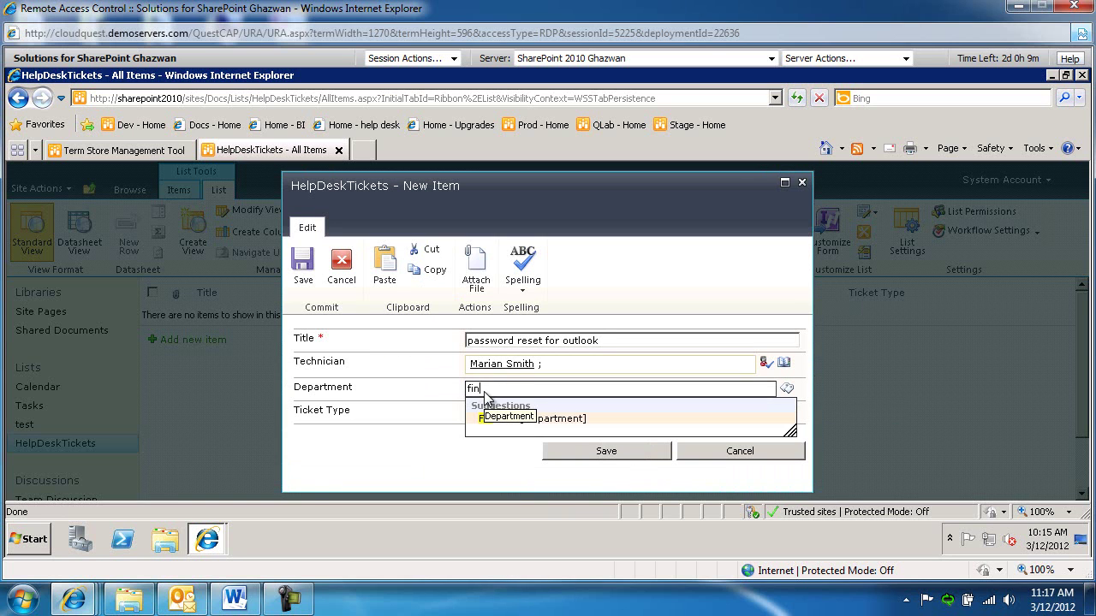
left_click(550, 422)
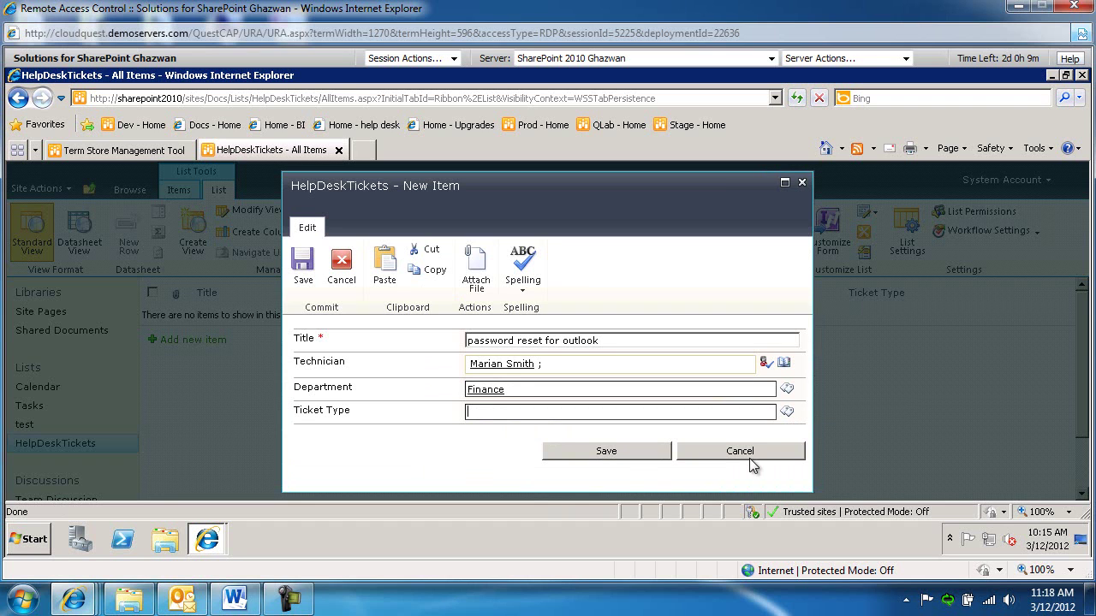
Create and select a new Ticket Type term 'authentication', then save the ticket.
type("authentication")
left_click(787, 411)
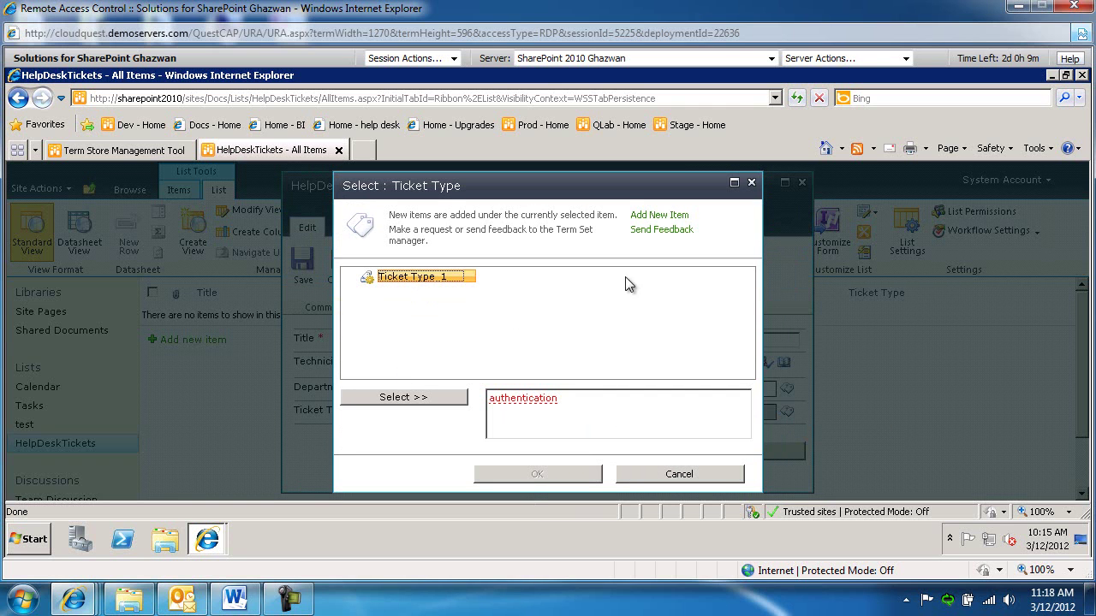
left_click(656, 218)
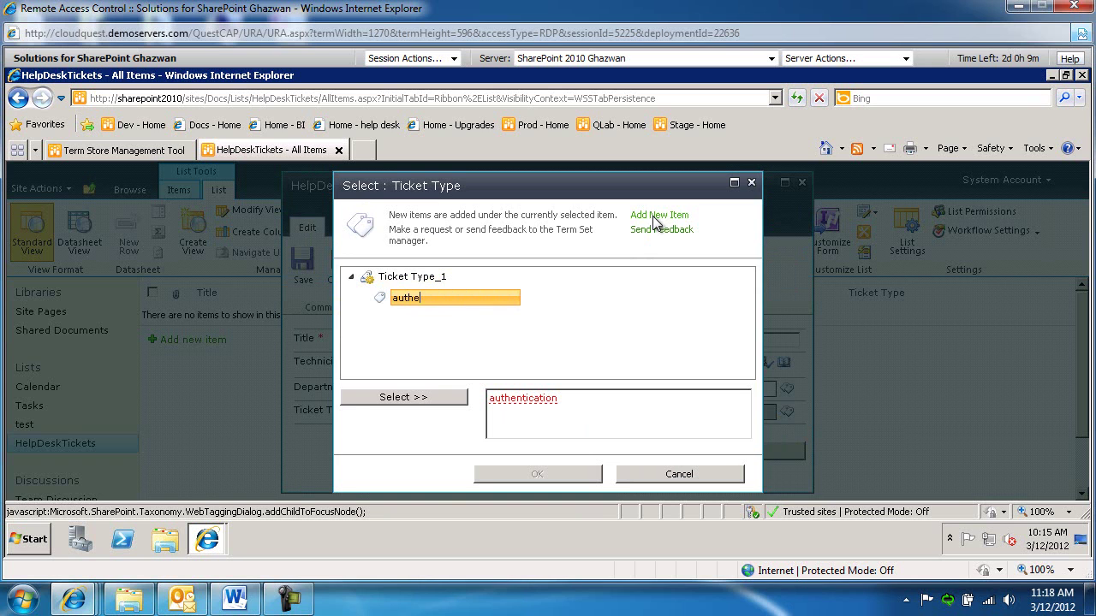
type("authentication")
left_click(423, 399)
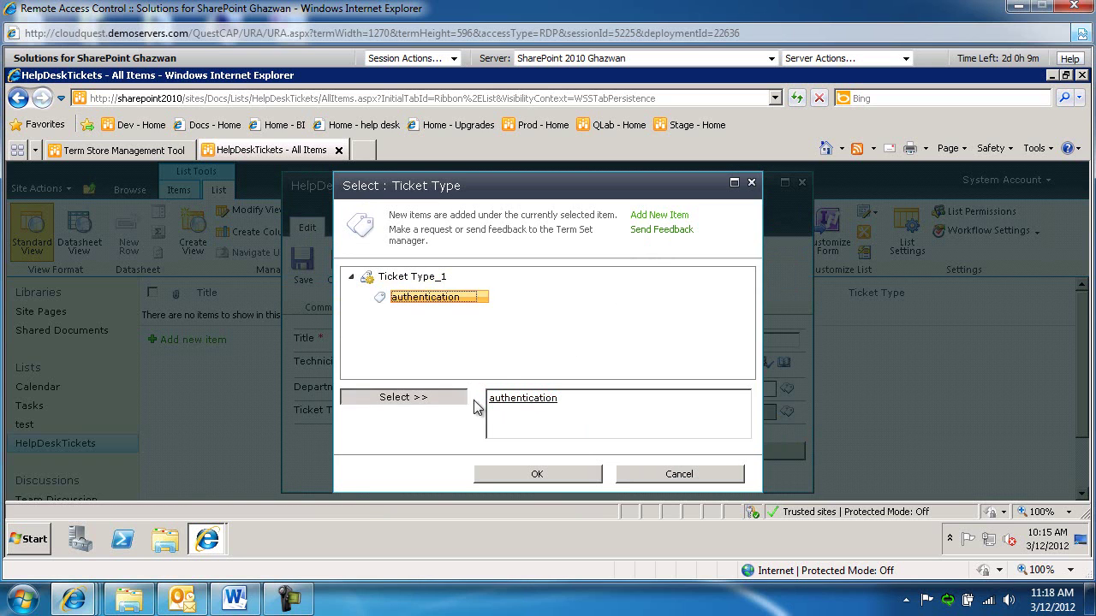
left_click(545, 473)
left_click(599, 453)
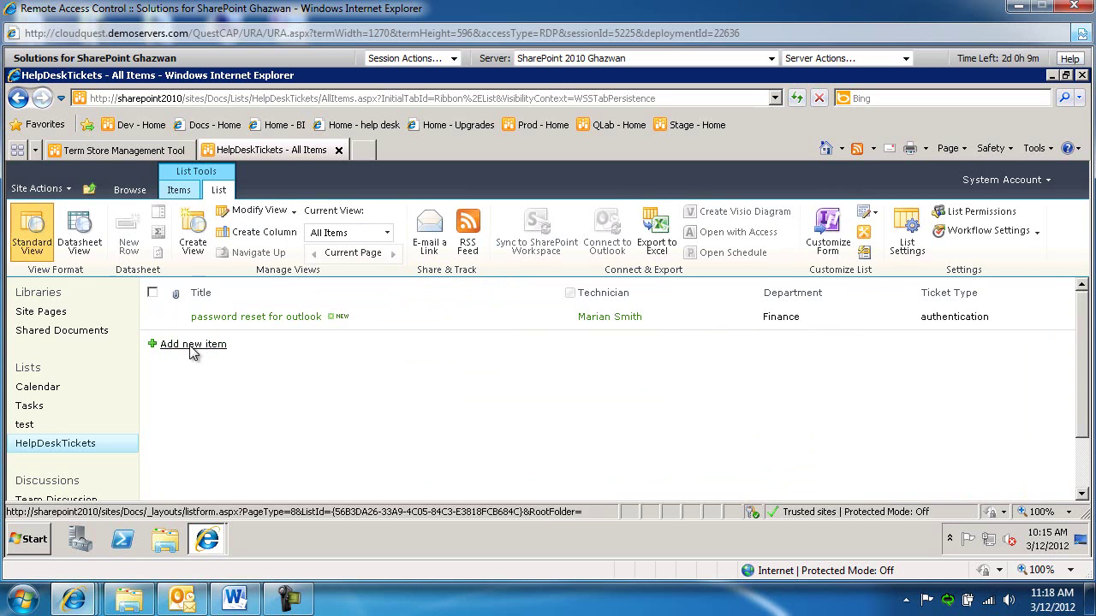
Start a ticket titled 'reboot issue' with a resolved technician and Department IT.
left_click(190, 344)
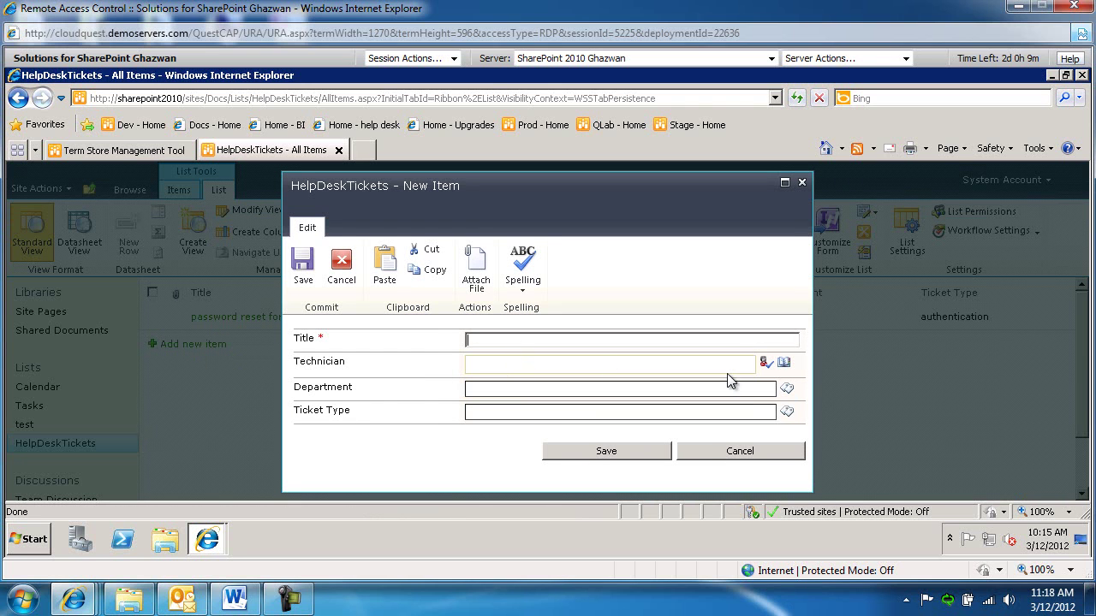
type("reboot issue")
key("Tab")
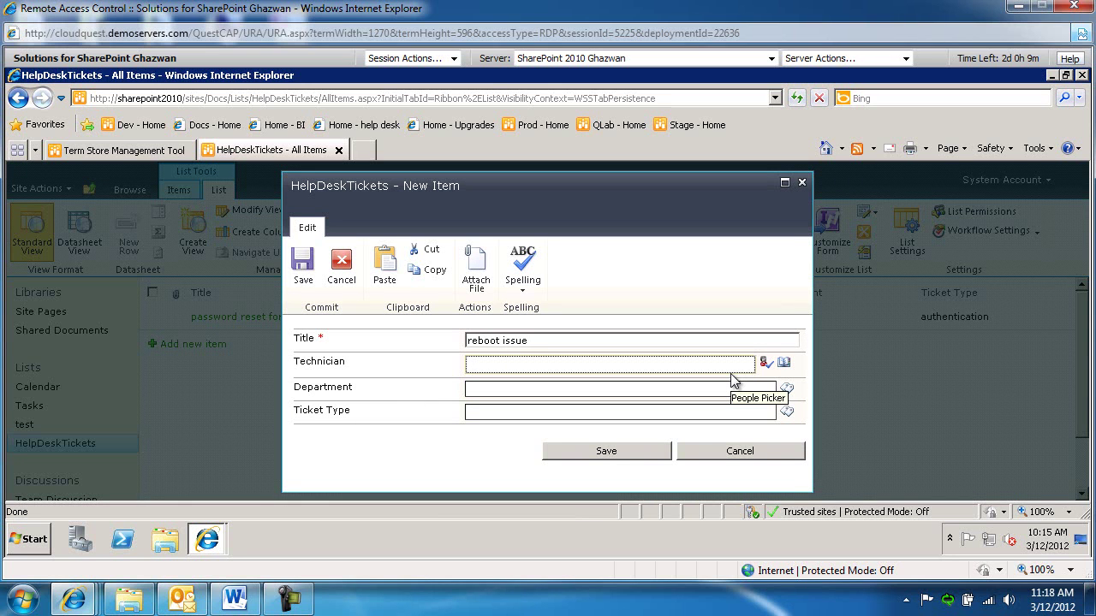
key("Tab")
key("Return")
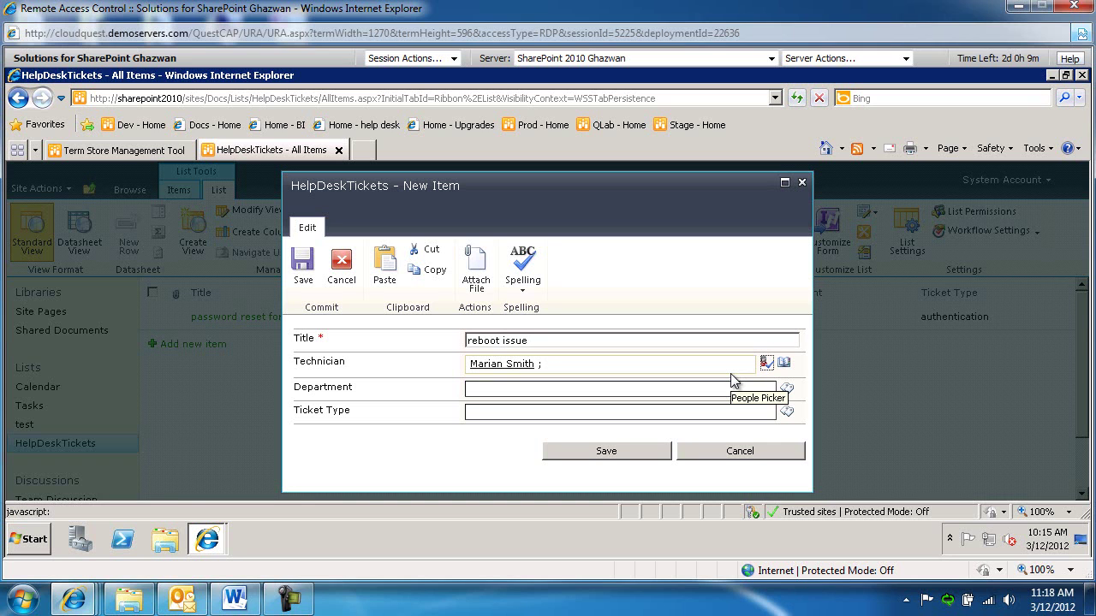
key("Tab")
key("Tab")
type("I")
key("Tab")
key("Tab")
key("Tab")
Add and select the new Ticket Type term 'server related', then save the ticket.
left_click(684, 413)
type("server")
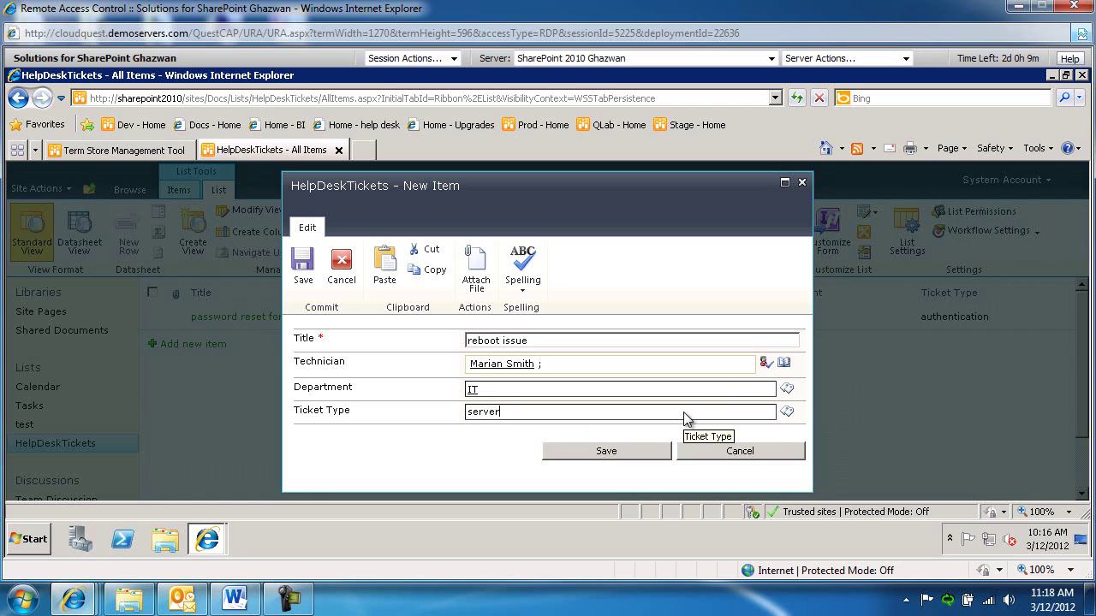
type("relate")
left_click(788, 412)
left_click(669, 215)
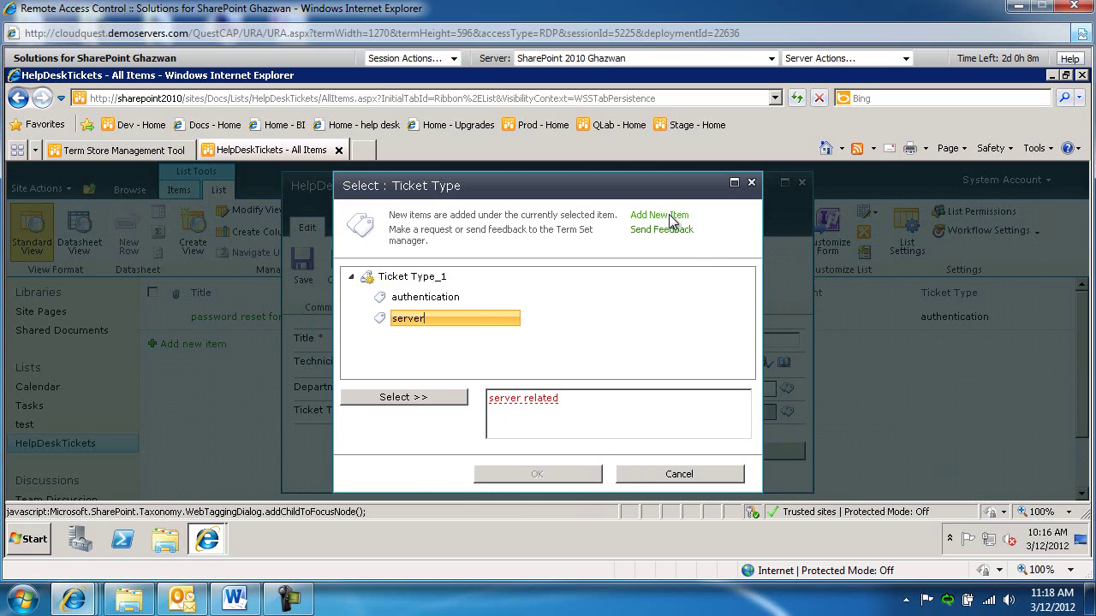
type("server related")
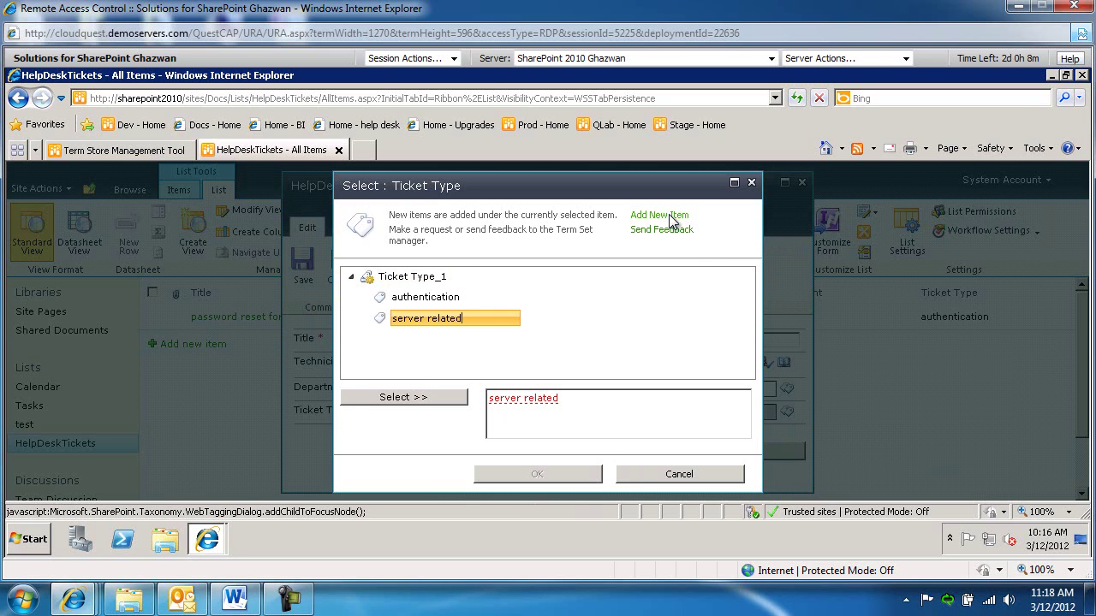
left_click(432, 395)
left_click(547, 474)
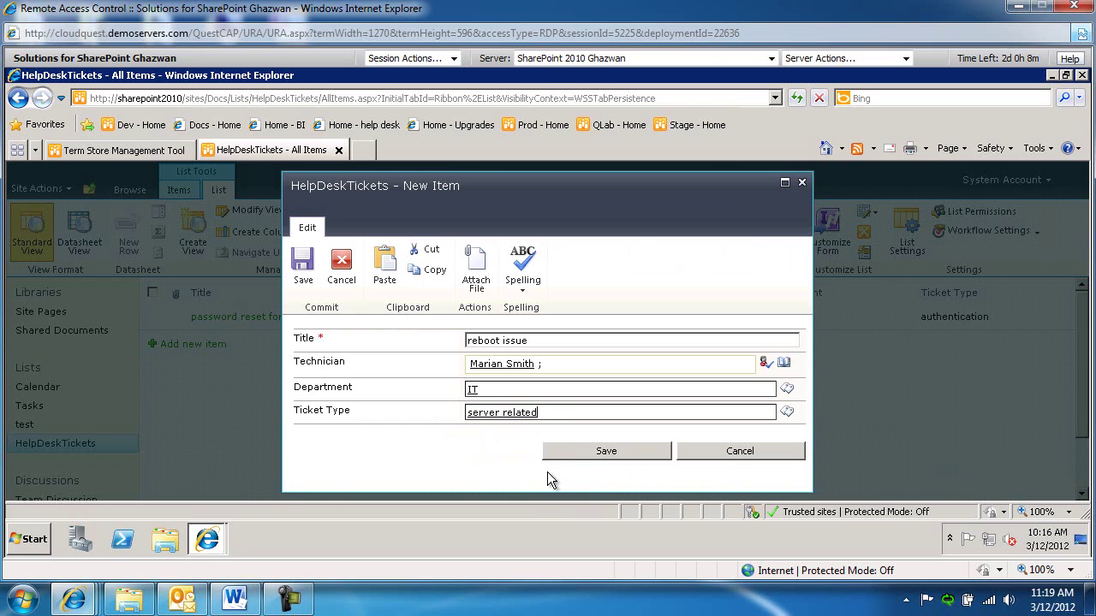
left_click(599, 453)
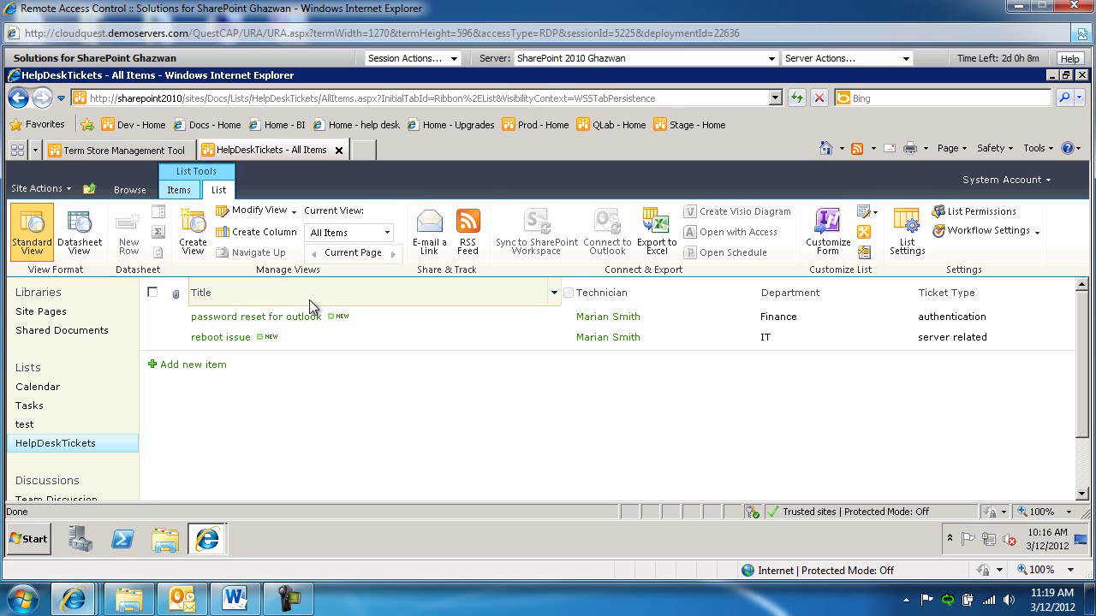
Open the HelpDeskTickets list settings and its Metadata navigation settings page.
left_click(911, 237)
scroll(214, 420, "down", 3)
left_click(216, 354)
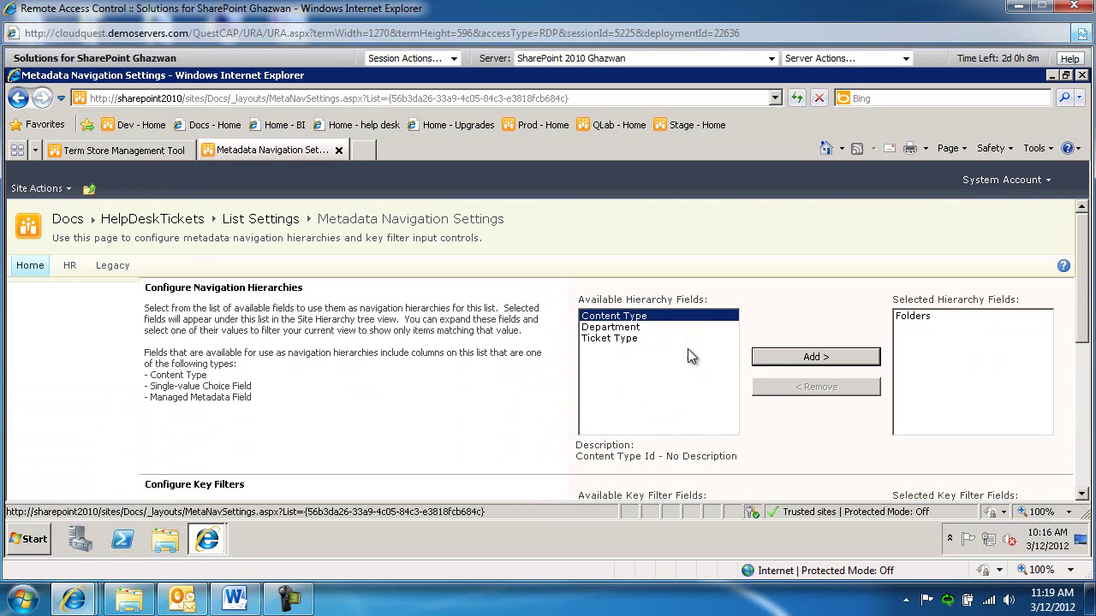
Add Department and Ticket Type as hierarchy fields, remove Folders, and save the settings.
left_click(616, 327)
left_click(815, 357)
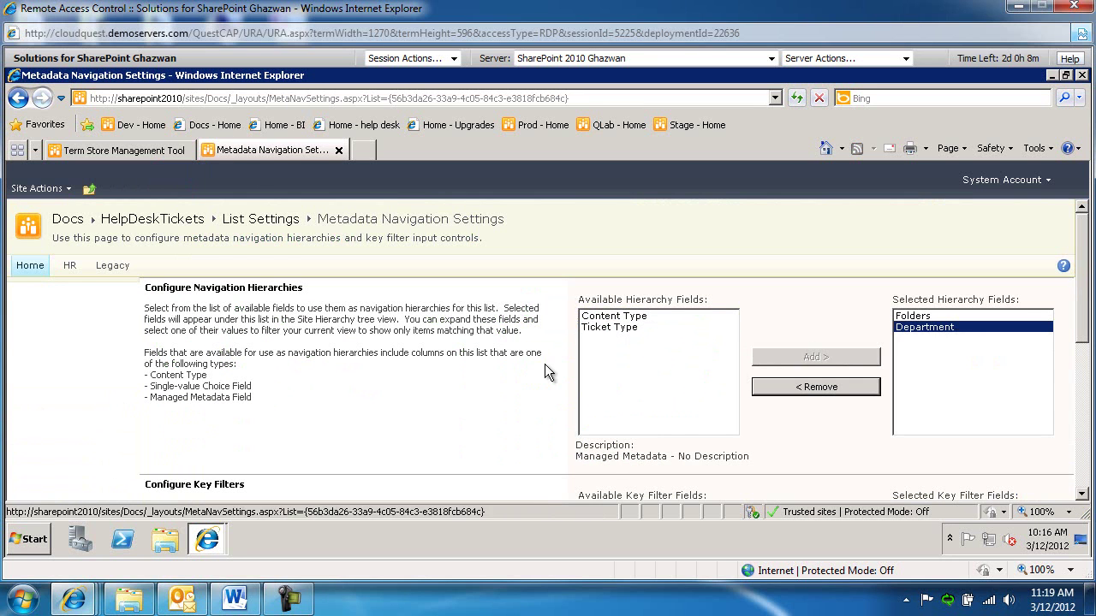
left_click(612, 326)
left_click(794, 359)
left_click(923, 317)
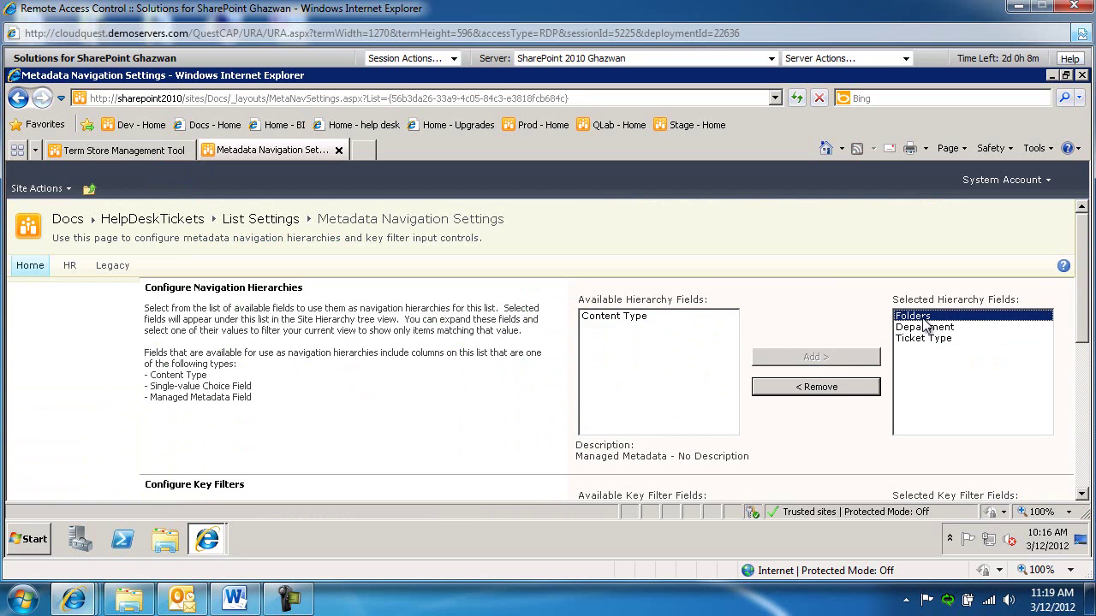
left_click(842, 384)
scroll(789, 399, "down", 2)
scroll(789, 400, "down", 3)
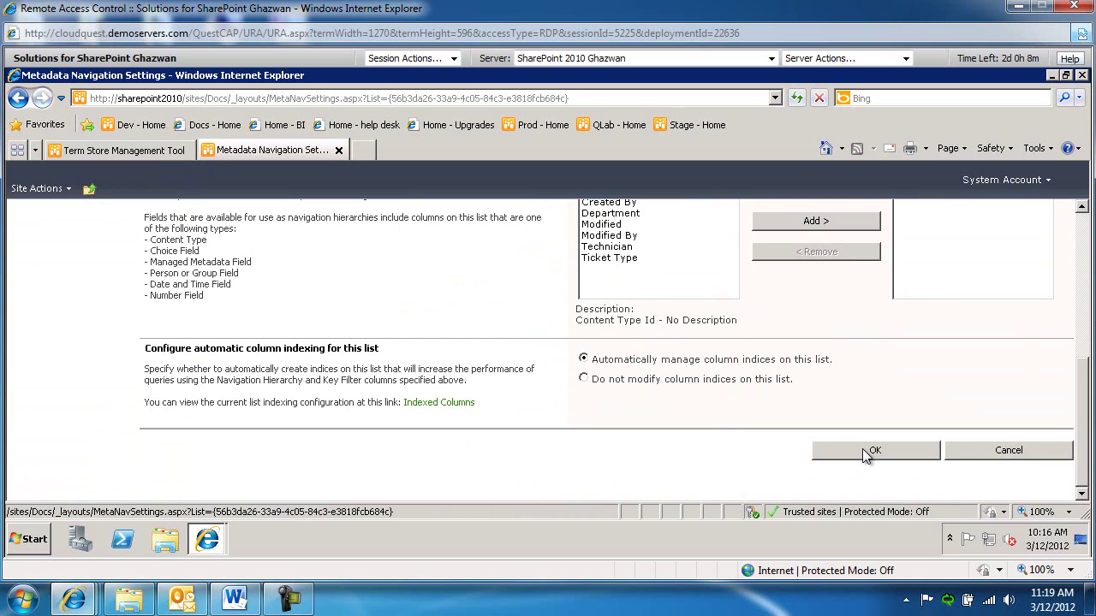
left_click(873, 451)
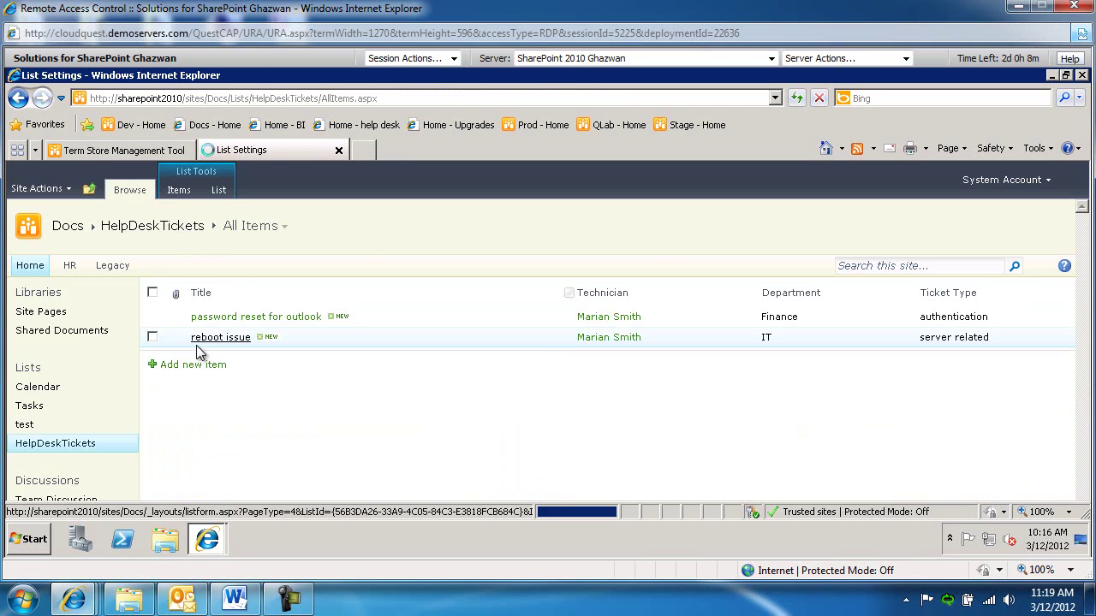
Filter the HelpDeskTickets list to the Finance department in the metadata navigation tree.
scroll(196, 345, "down", 3)
scroll(196, 345, "down", 1)
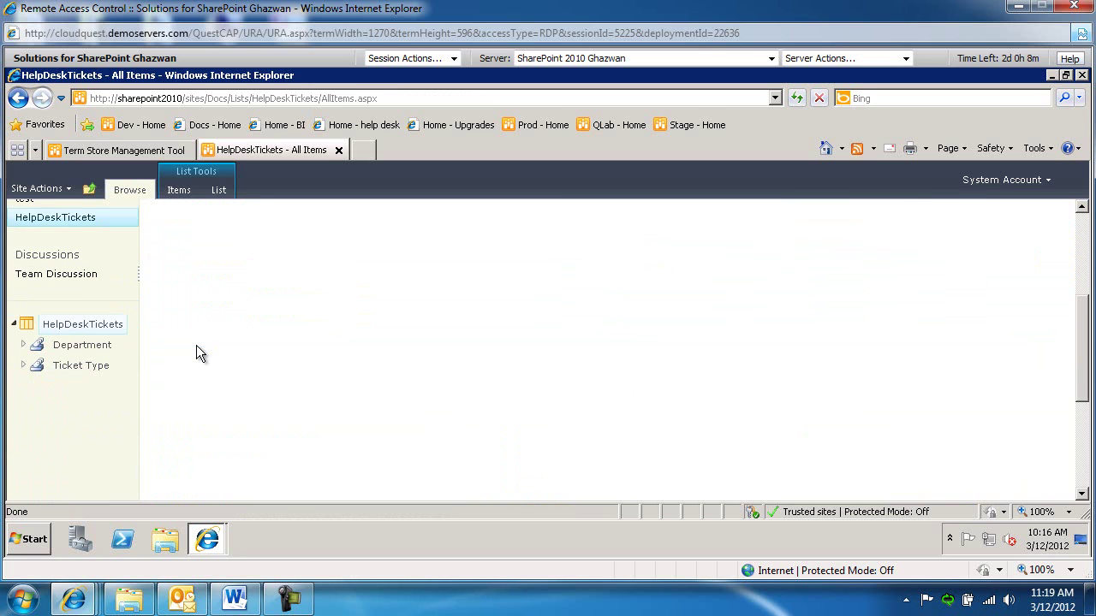
left_click(23, 345)
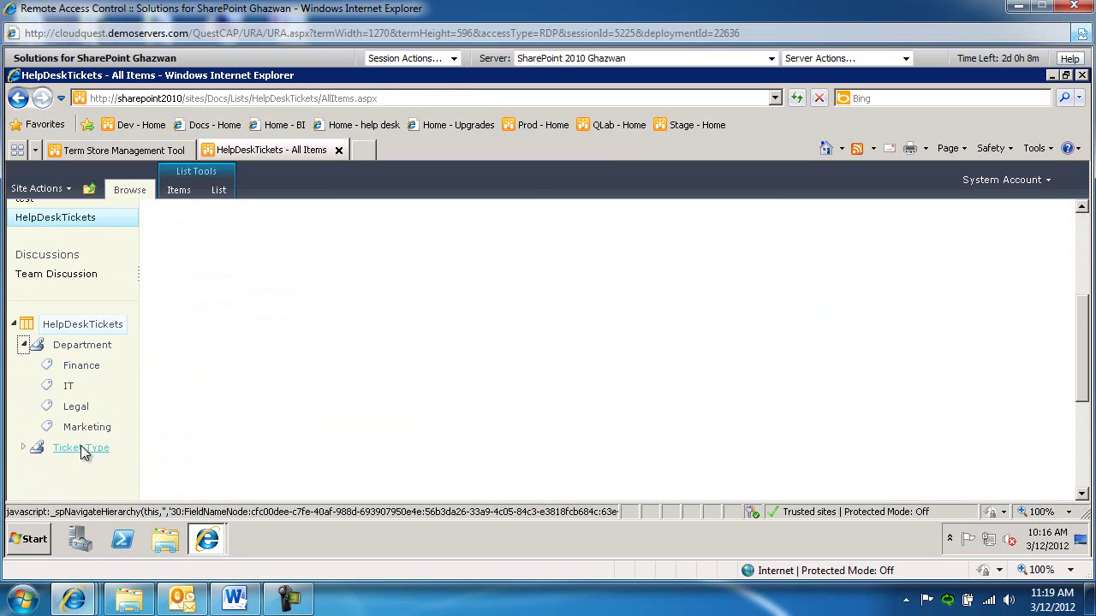
left_click(81, 367)
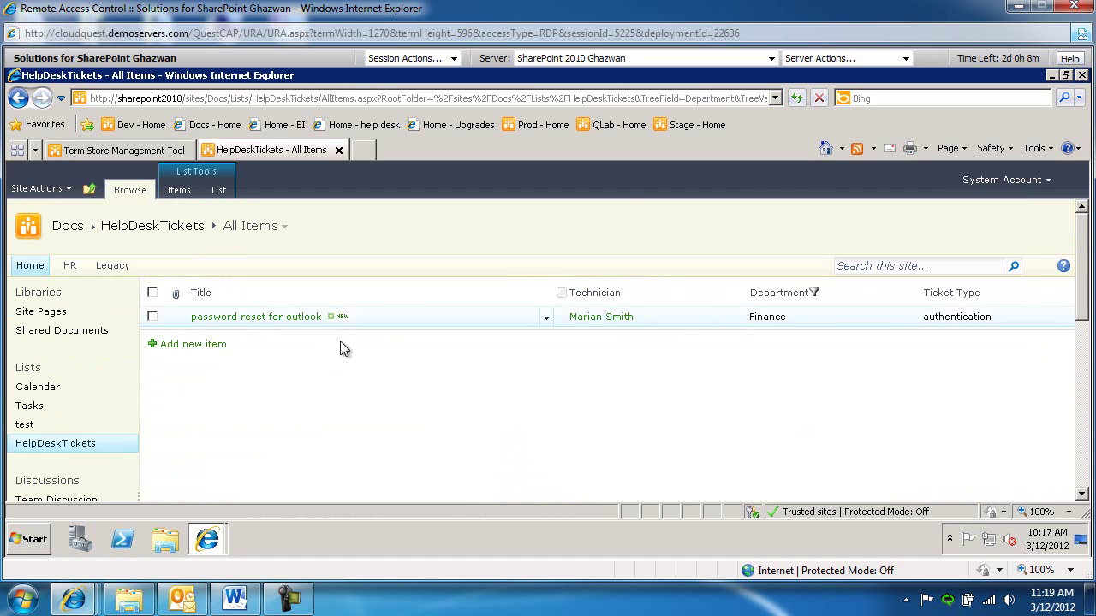
Narrow the list by the 'server related' Ticket Type, leaving only the reboot issue ticket.
scroll(337, 344, "down", 3)
scroll(107, 459, "down", 2)
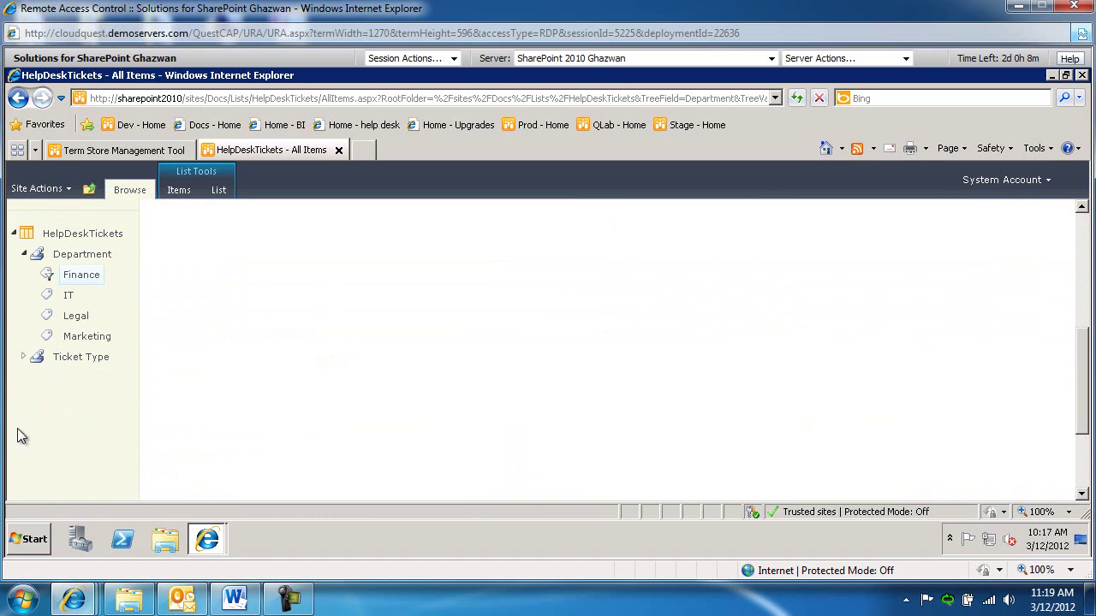
left_click(24, 356)
left_click(90, 400)
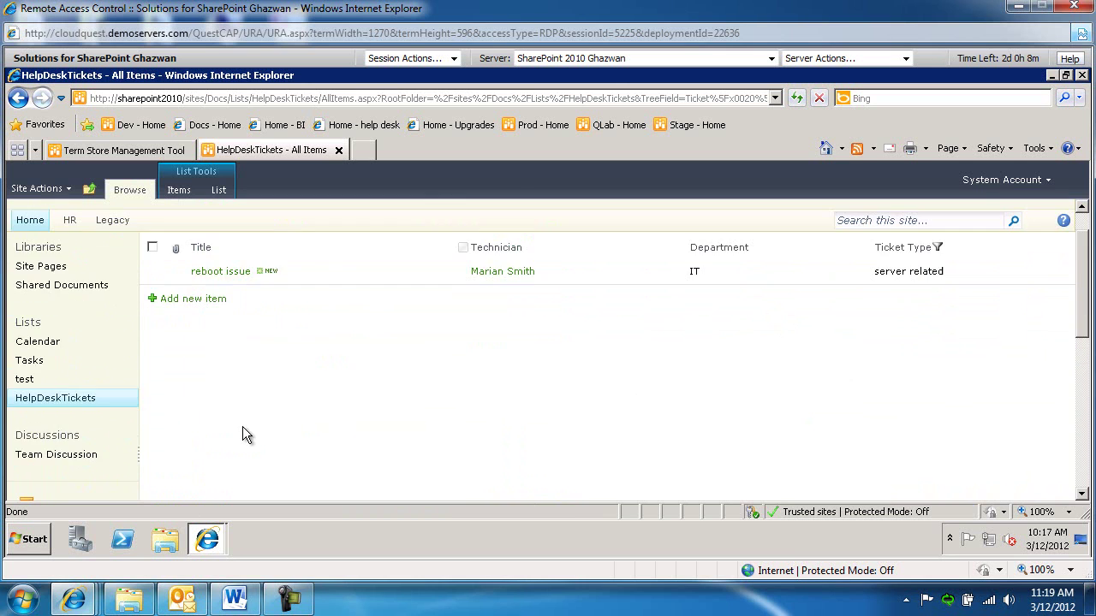